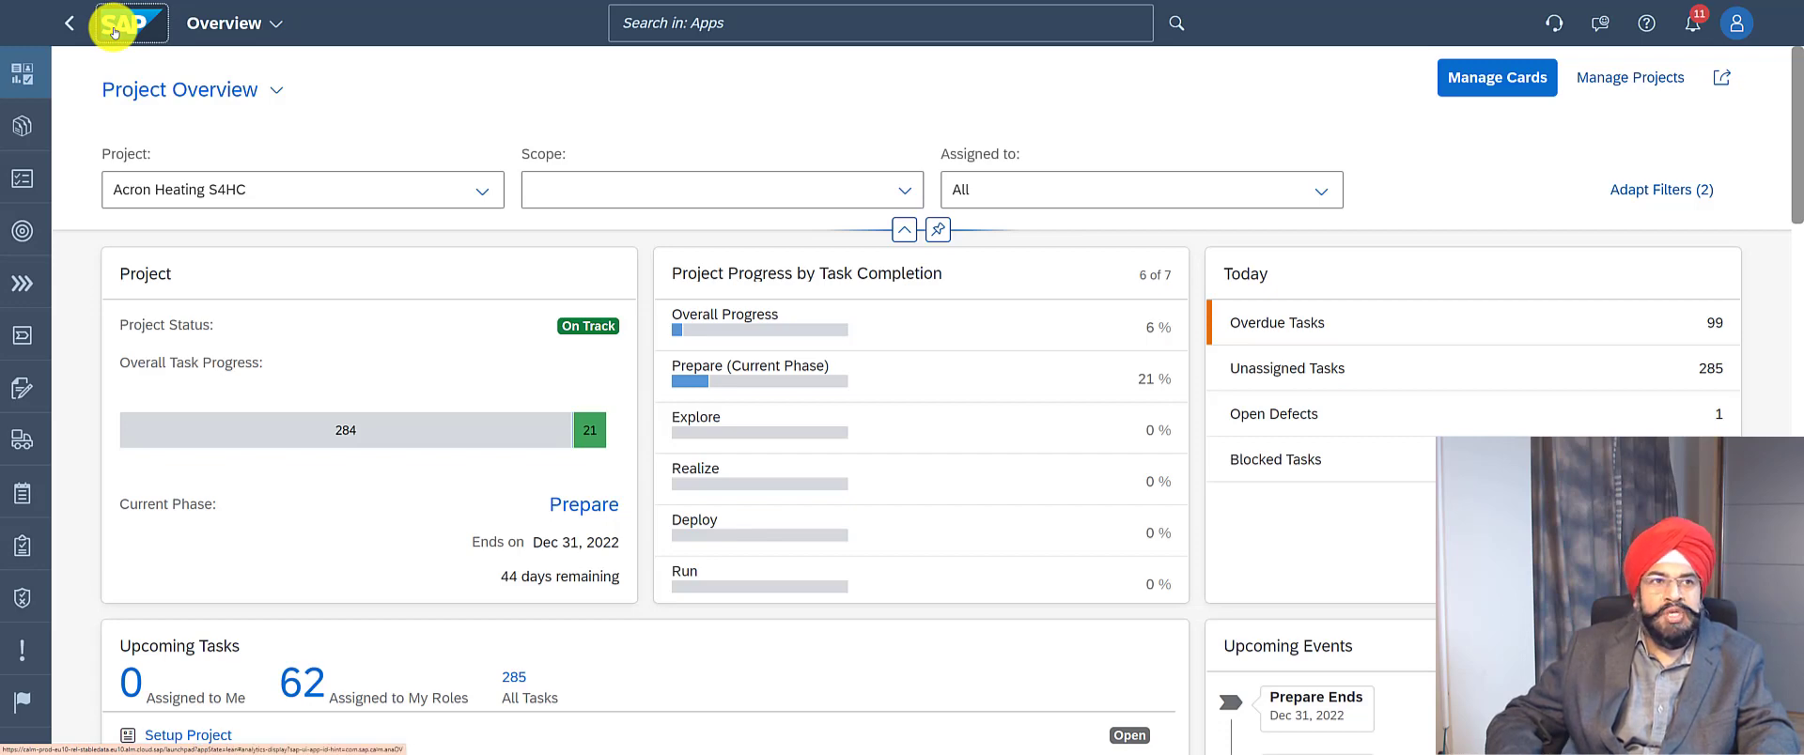
# - Open the Acron Heating S4HC project from Projects and Setup, enlarge its details to full screen and start editing it
pyautogui.click(114, 32)
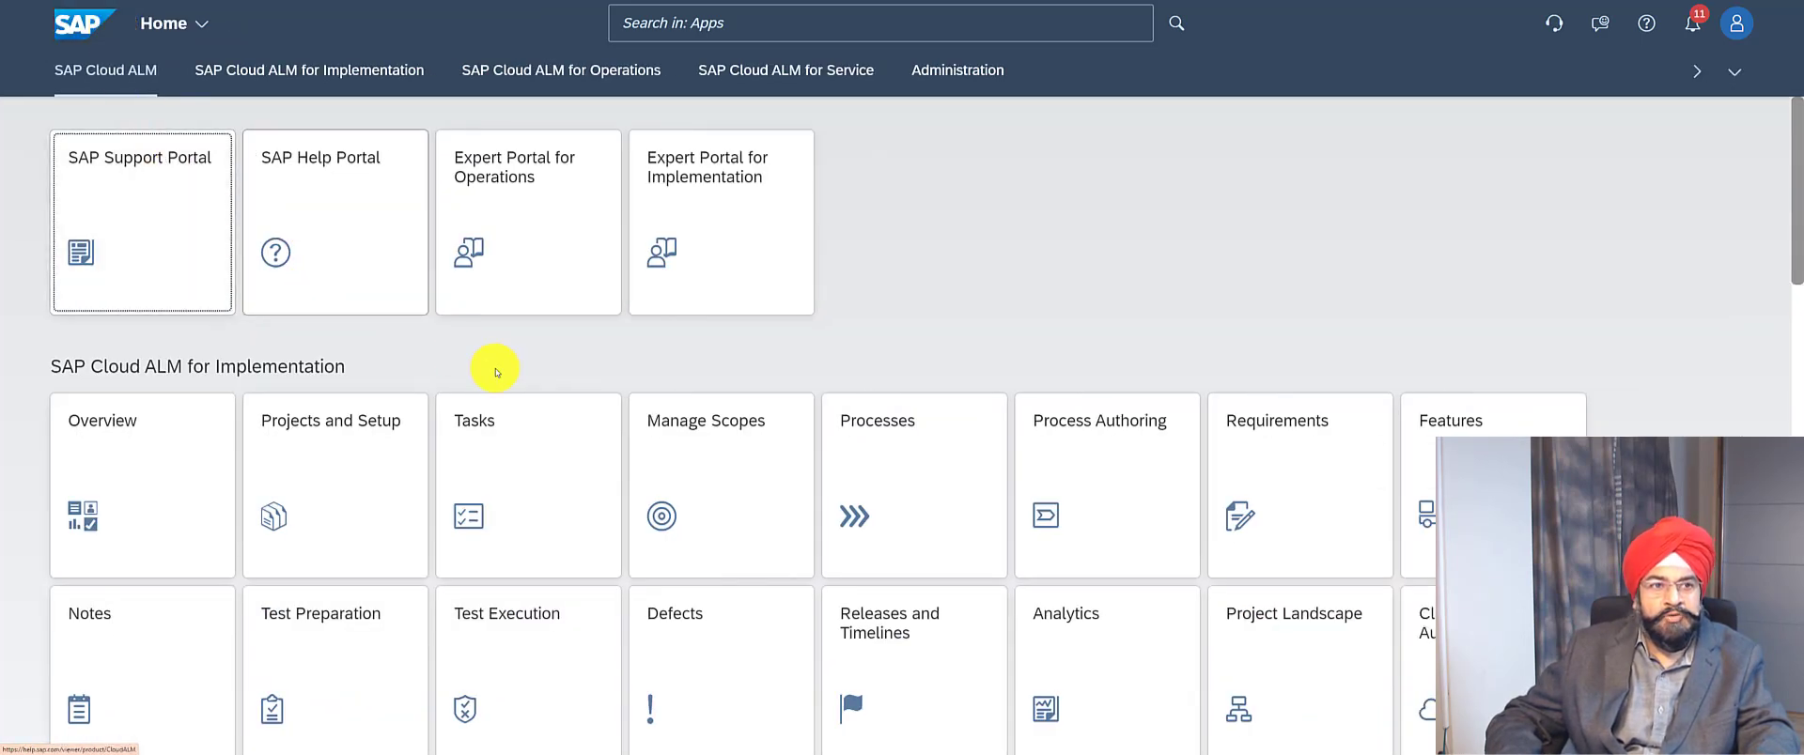
pyautogui.scroll(-1, 531, 382)
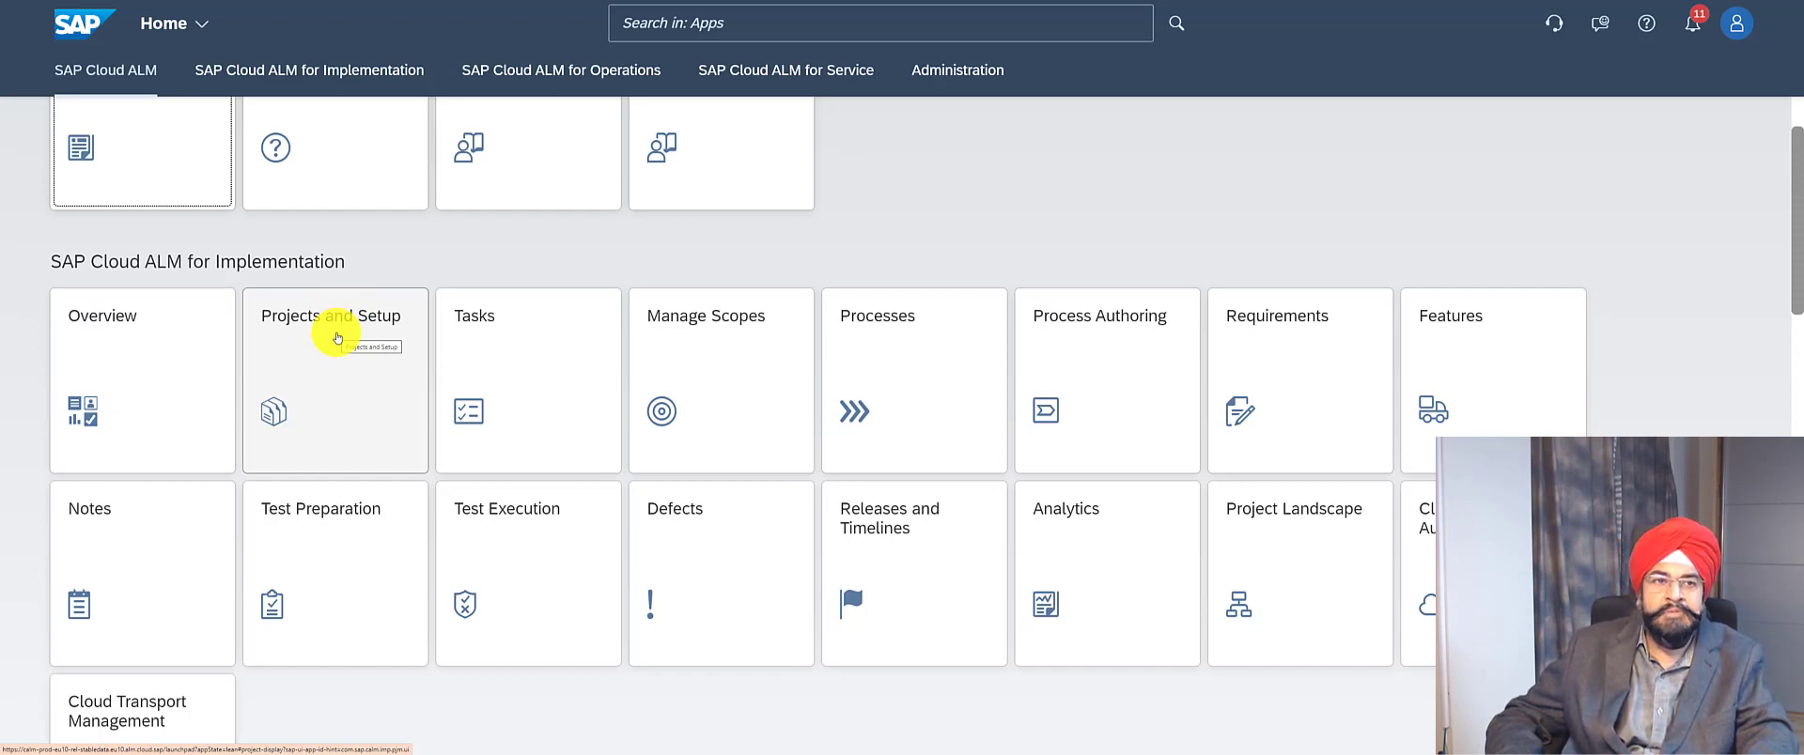
pyautogui.click(338, 337)
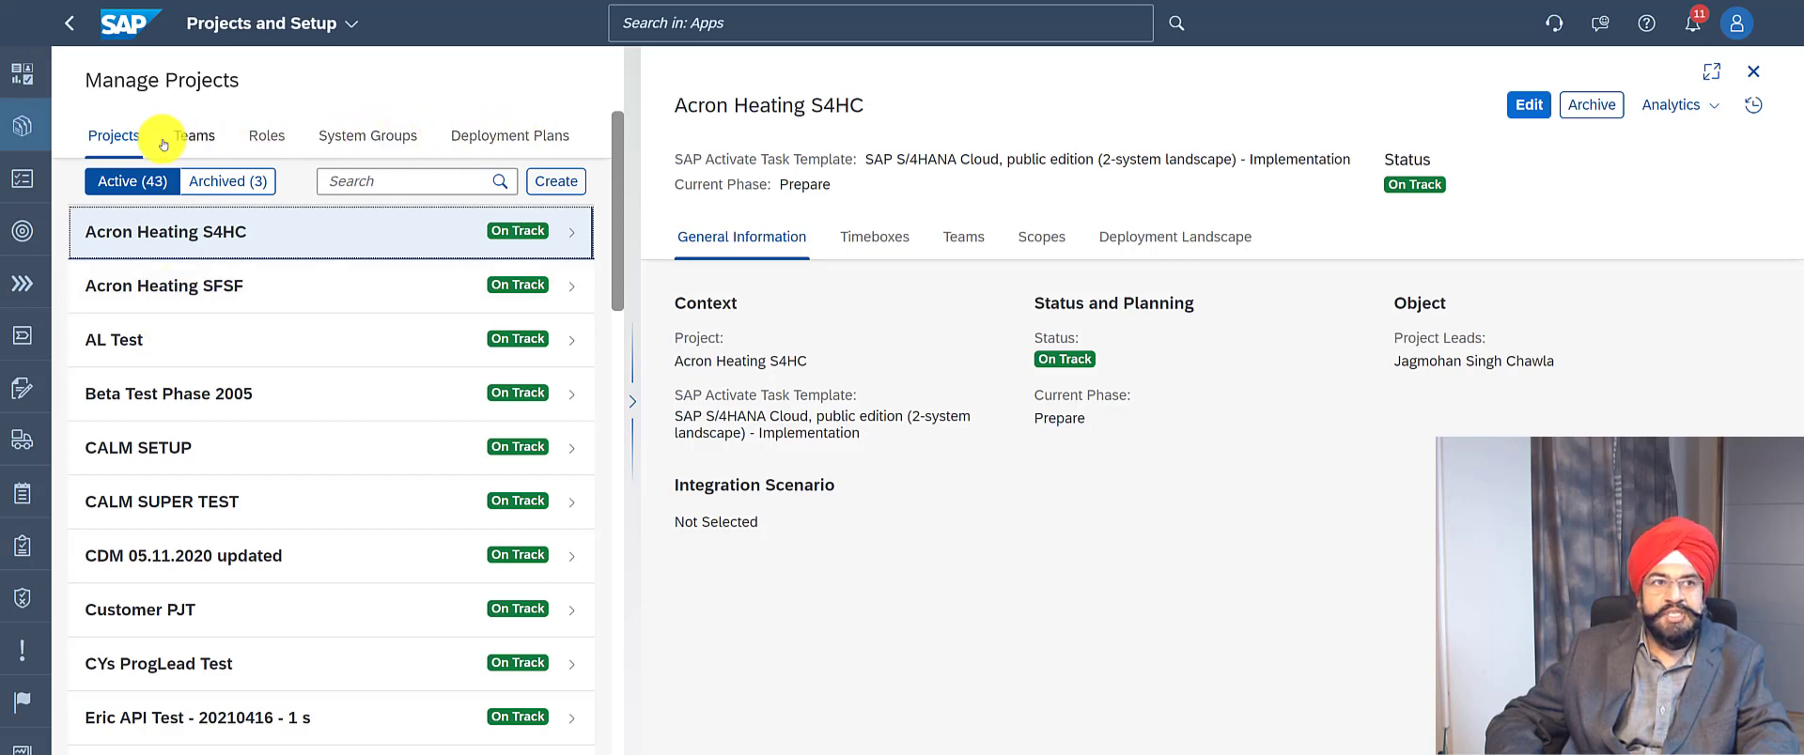
pyautogui.click(433, 183)
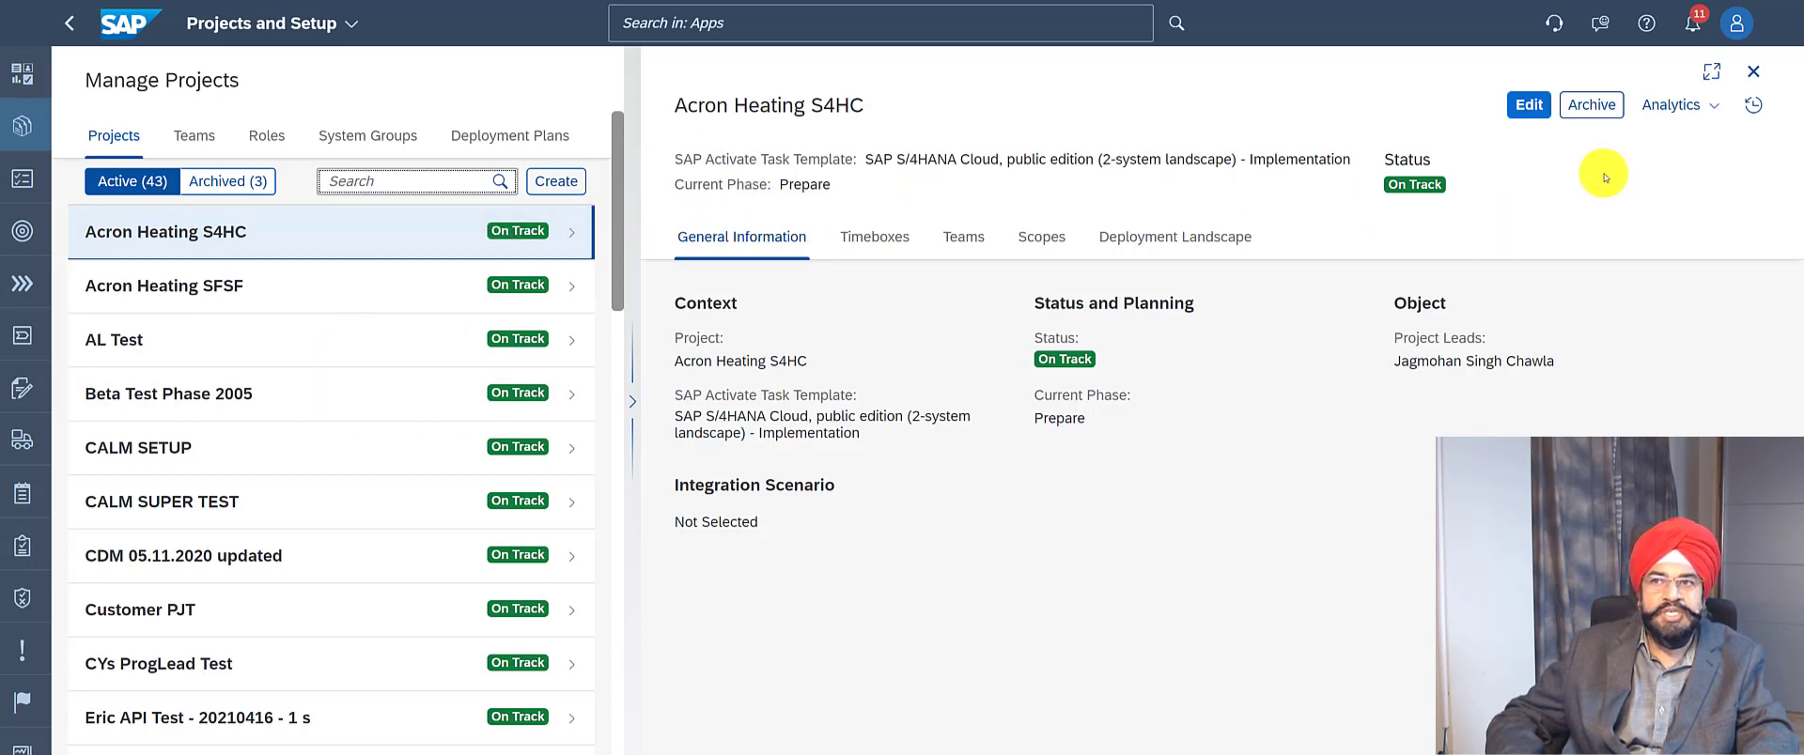
pyautogui.click(1714, 72)
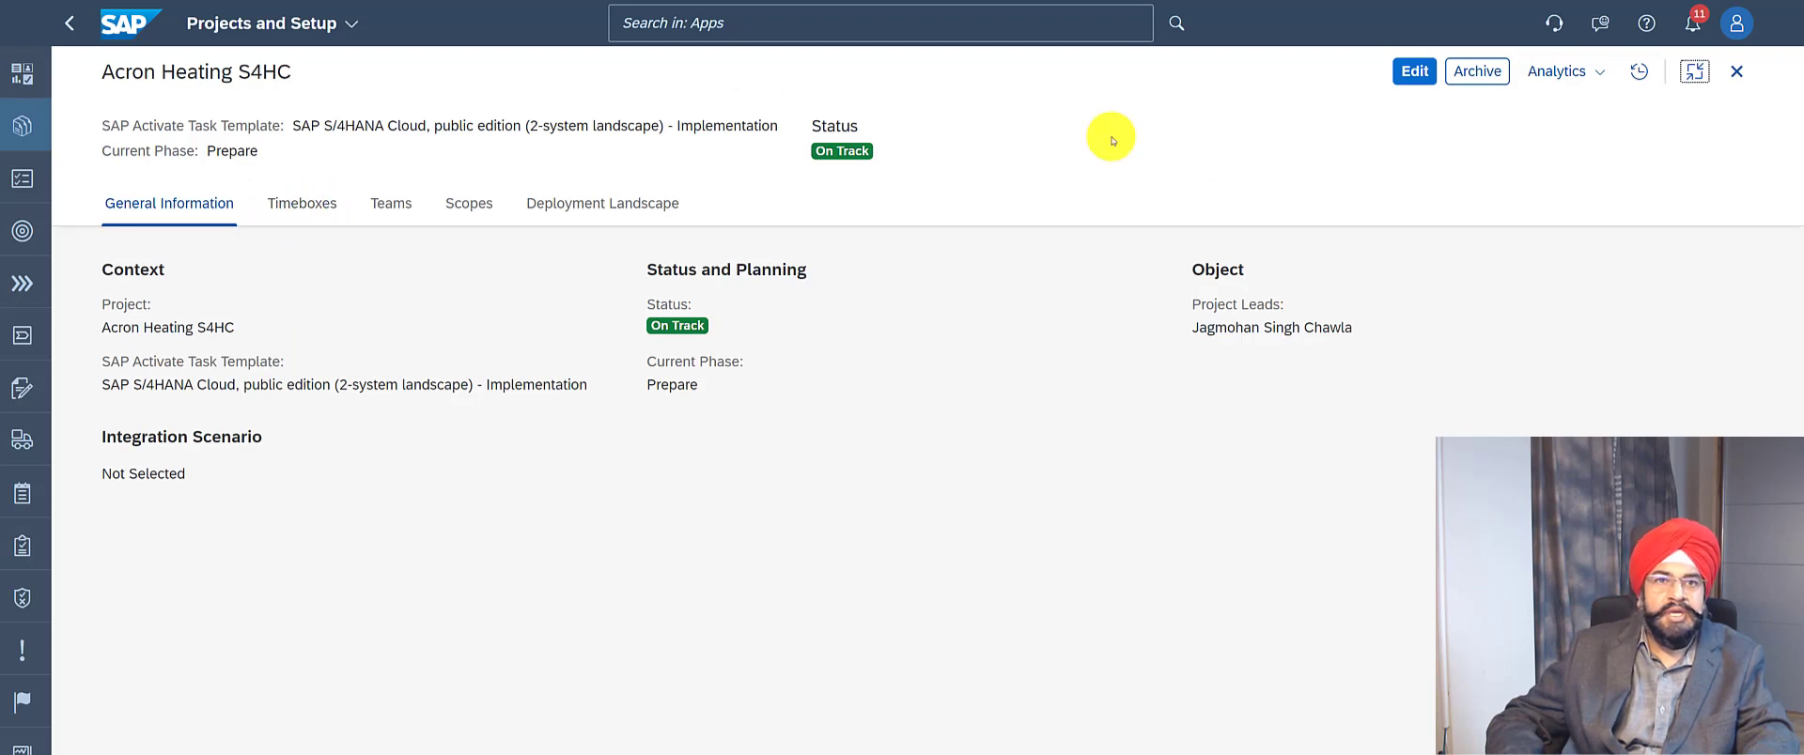
pyautogui.click(1415, 74)
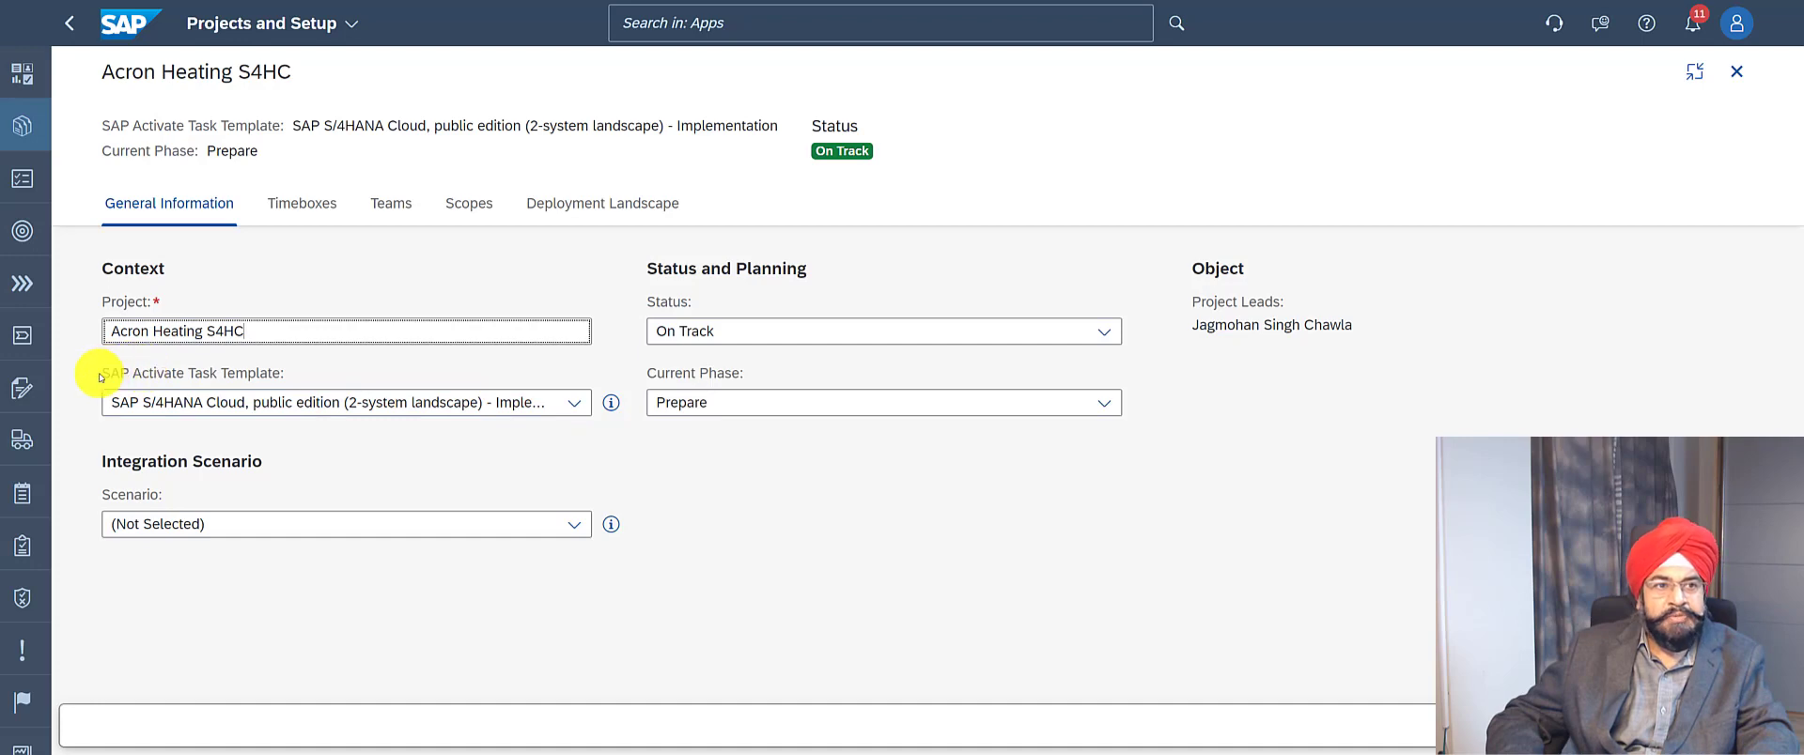
# - Review the available options for the project's SAP Activate task template, status and integration scenario without changing them
pyautogui.moveTo(100, 377); pyautogui.dragTo(281, 373)
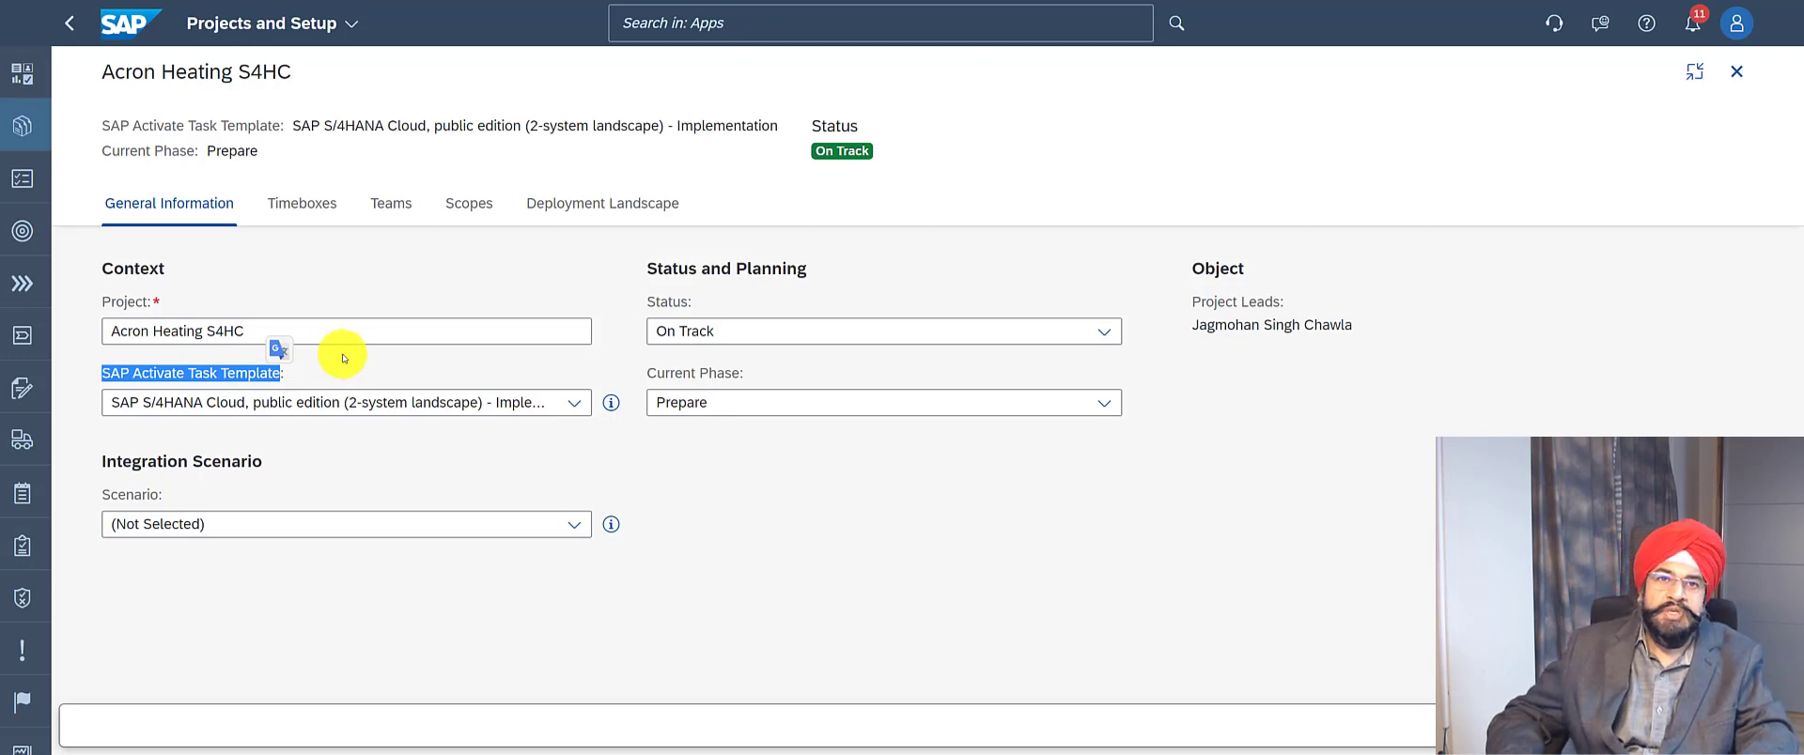
pyautogui.click(575, 404)
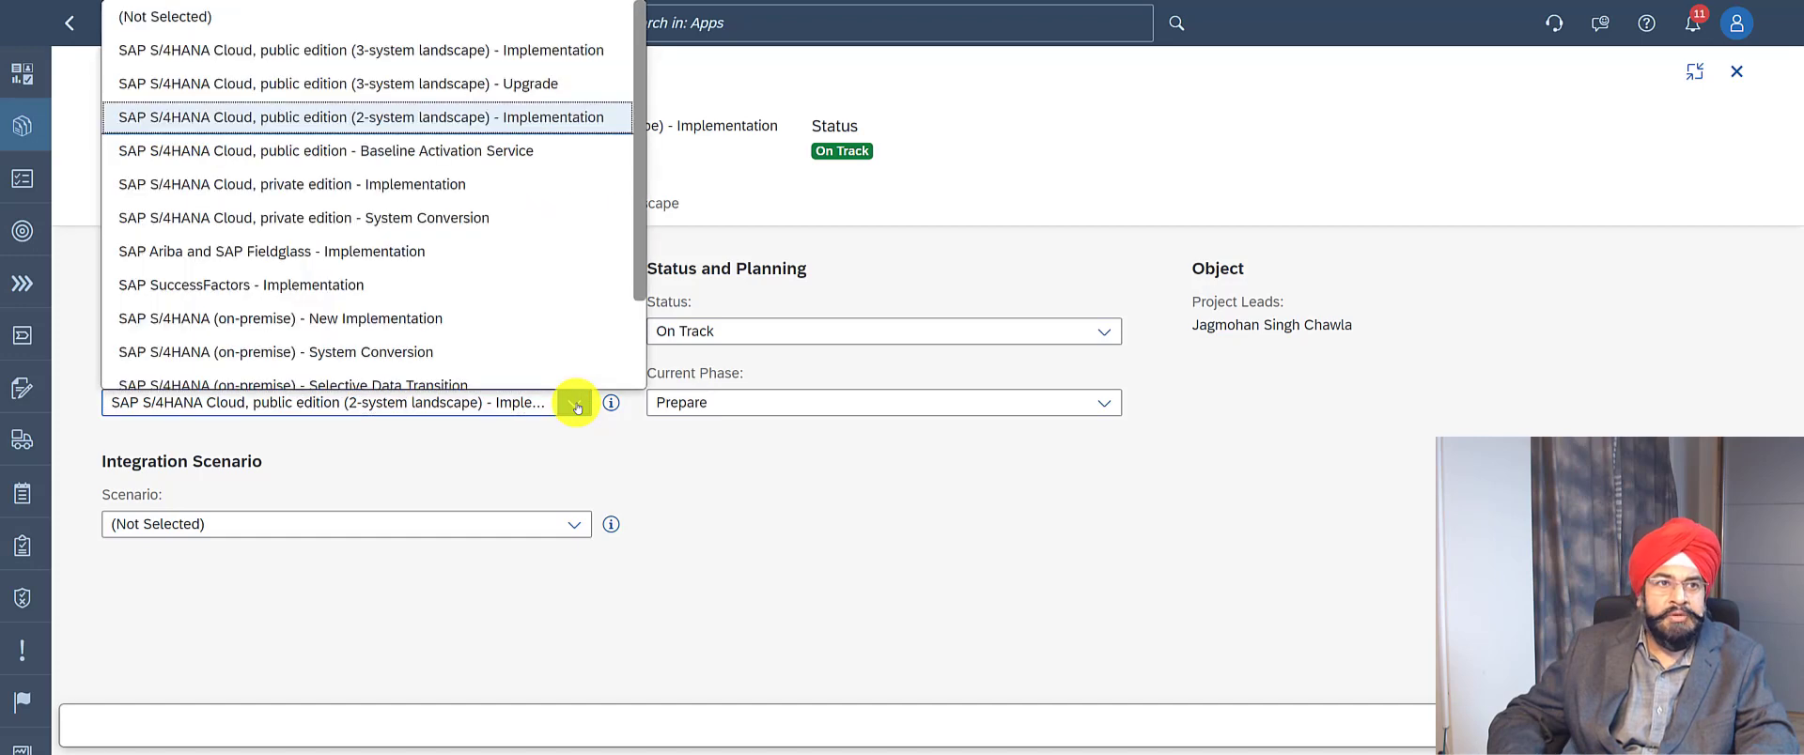
pyautogui.click(575, 404)
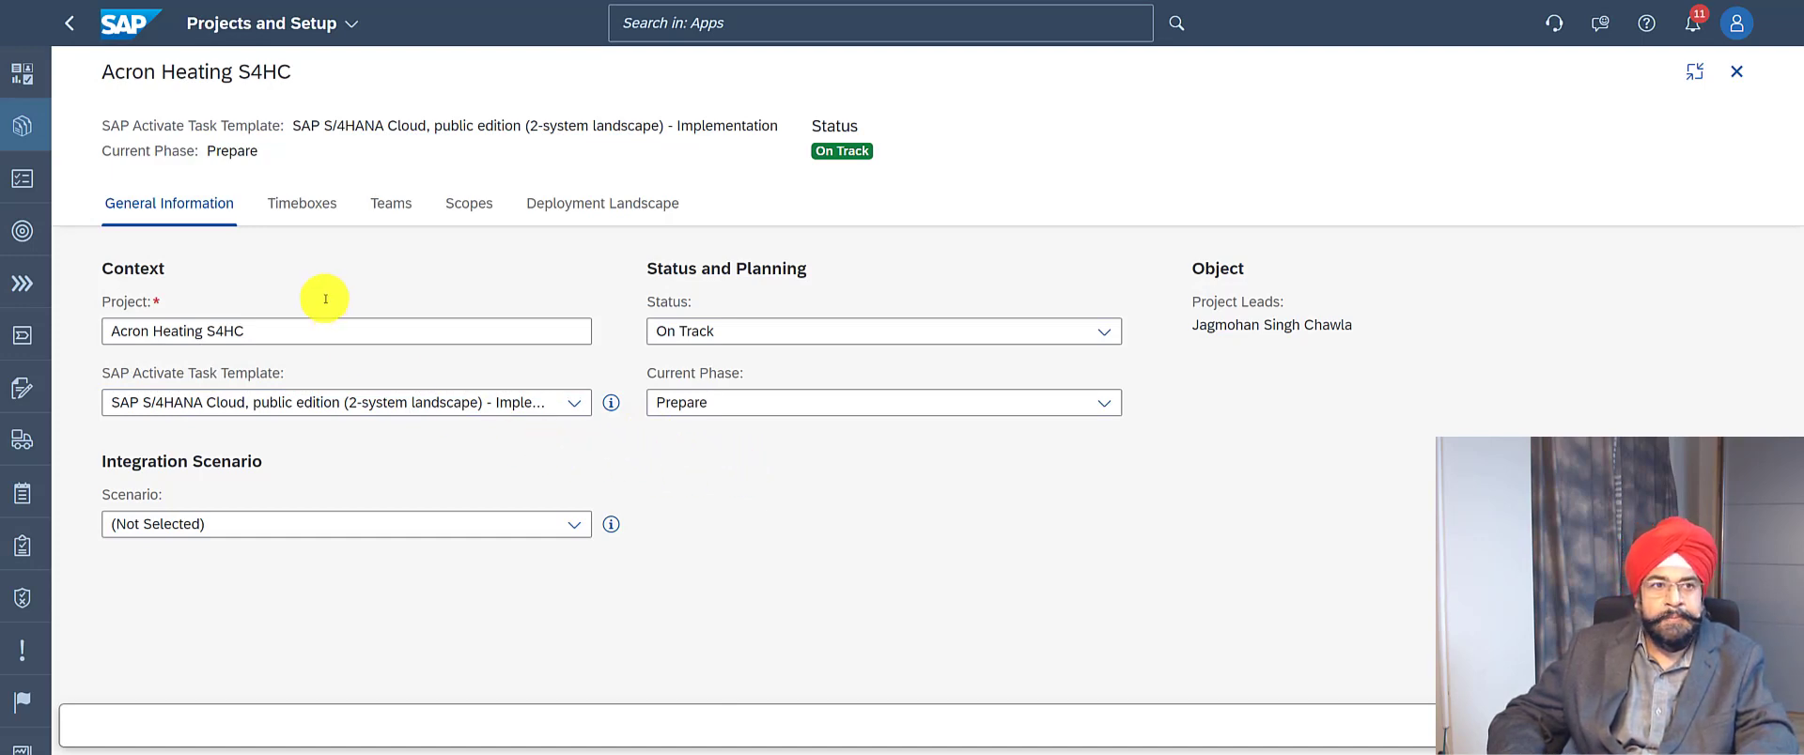
pyautogui.click(1101, 331)
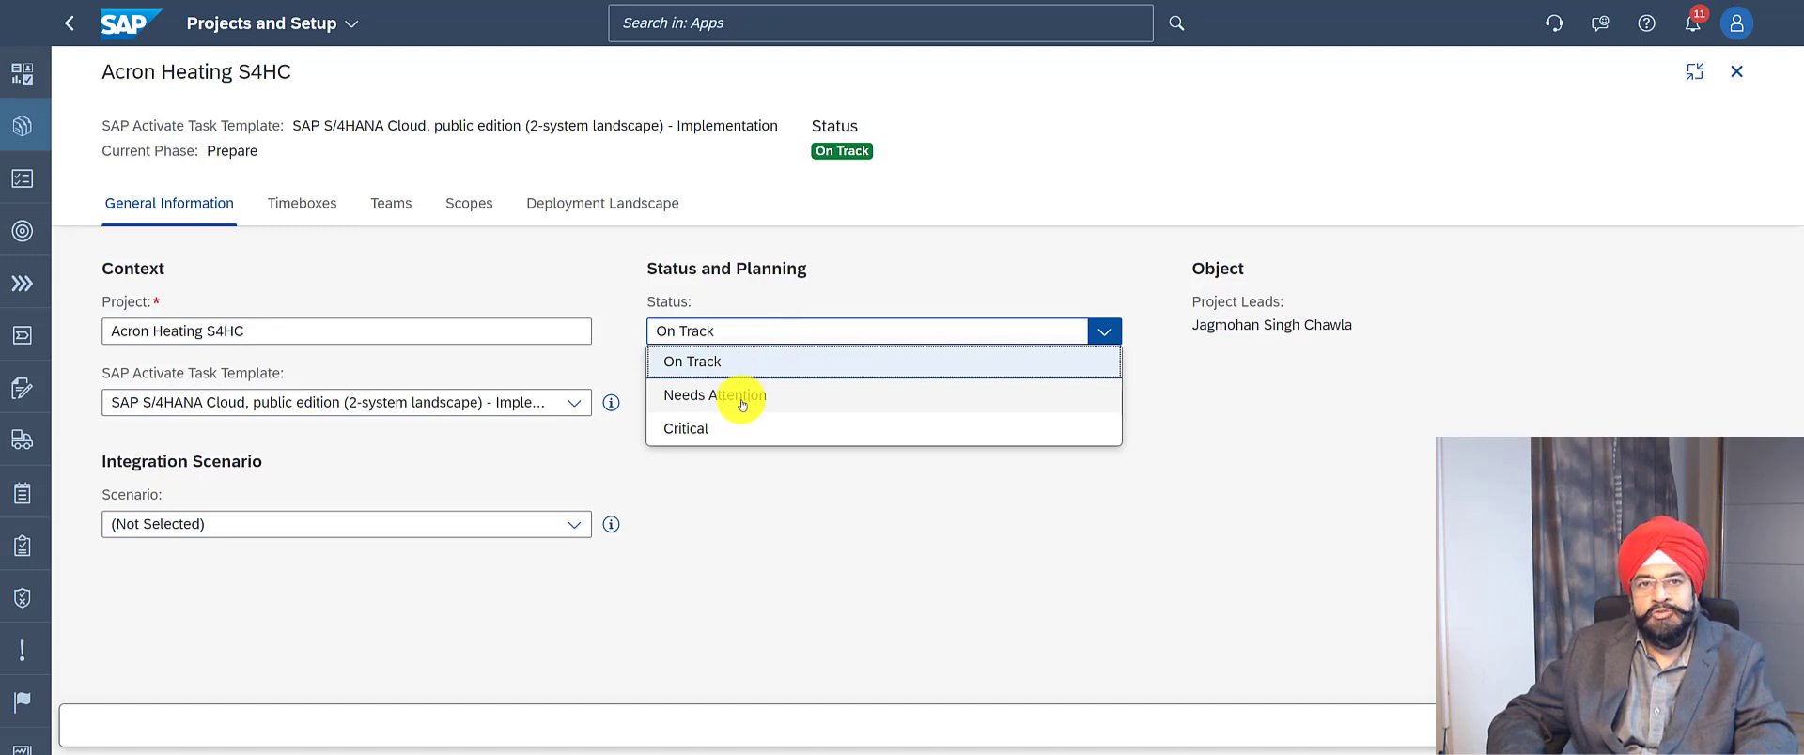
pyautogui.click(752, 502)
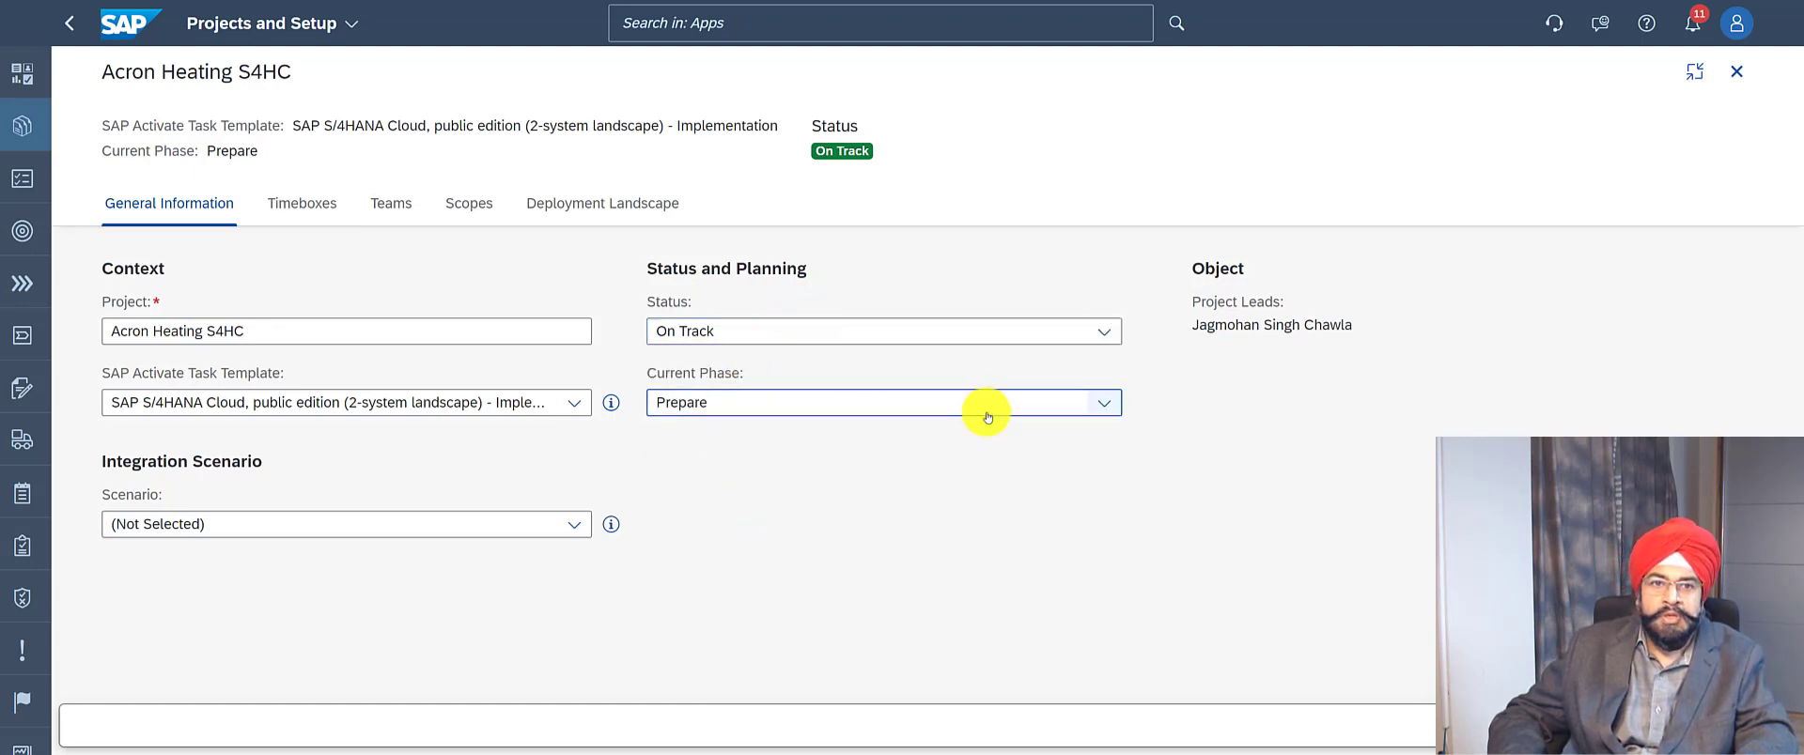
pyautogui.click(567, 533)
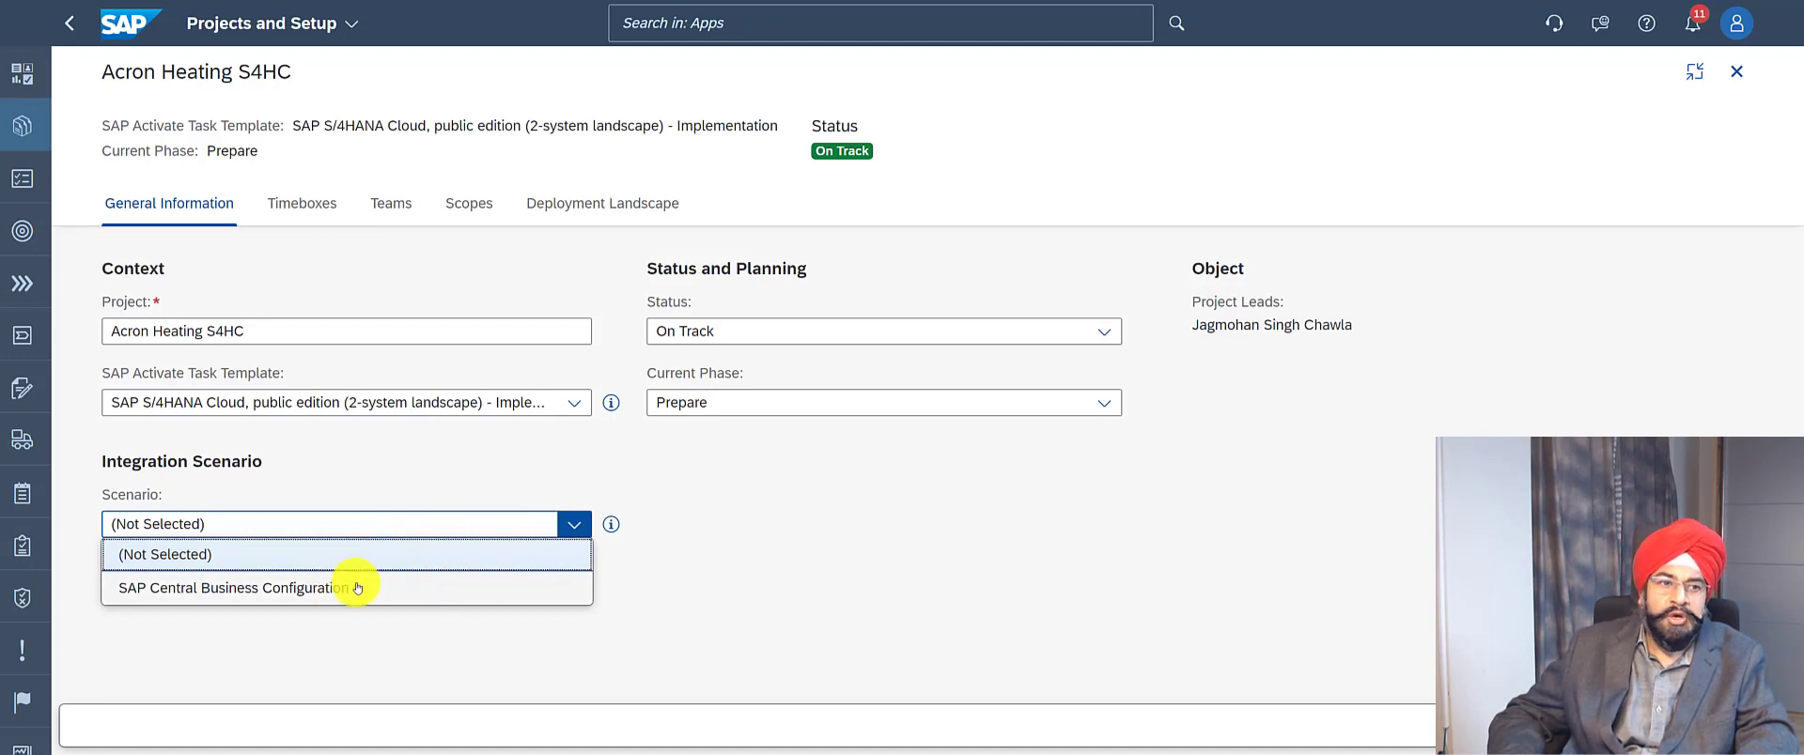
pyautogui.click(761, 588)
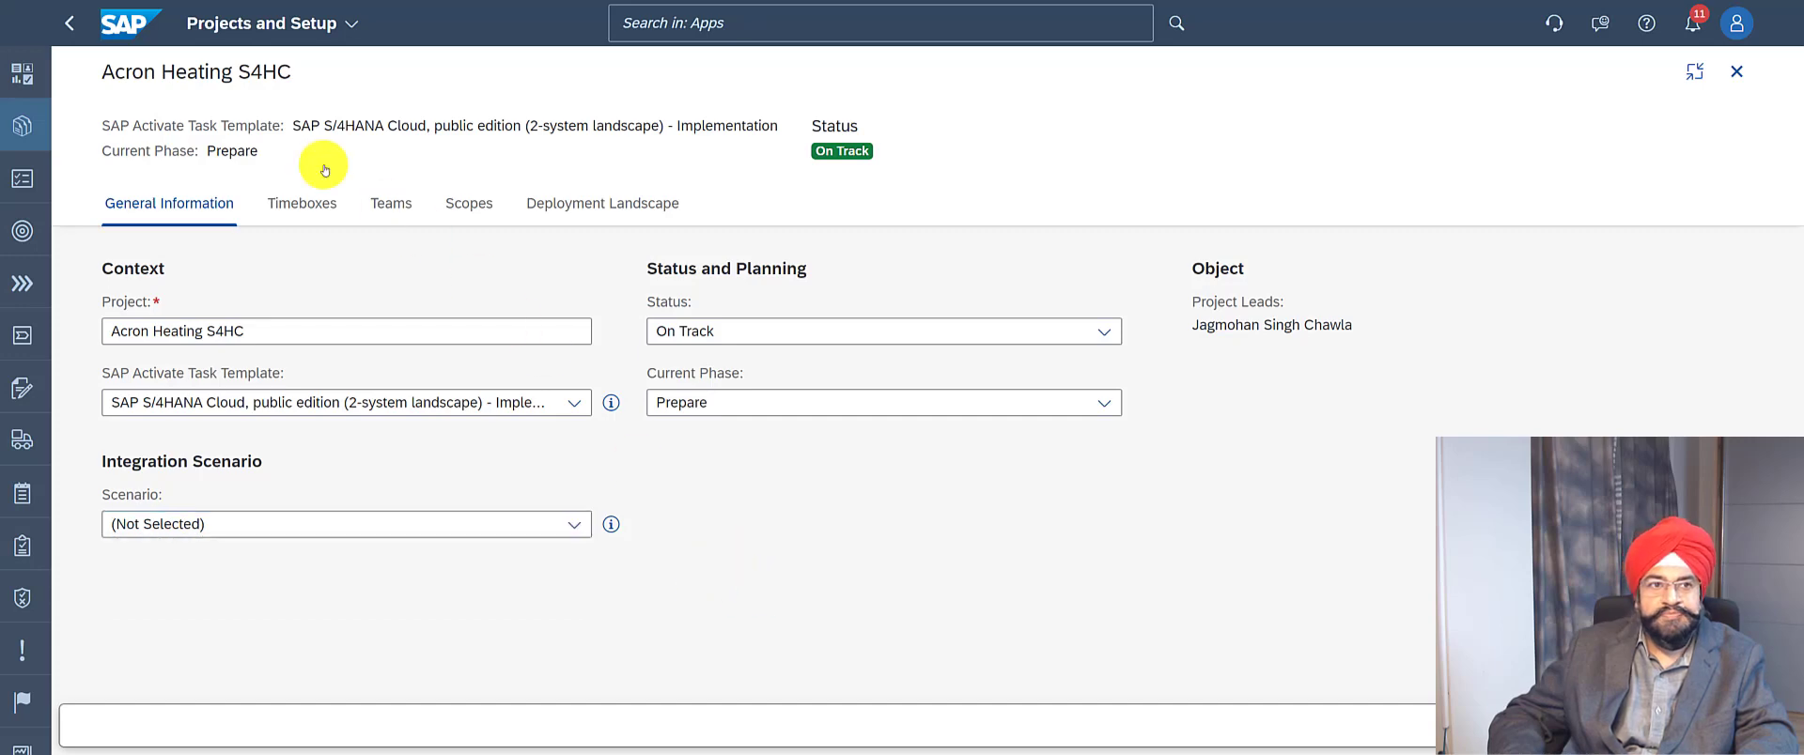
# - Review the project's timeboxes, collapsing the phases to examine the sprints and milestones
pyautogui.click(309, 213)
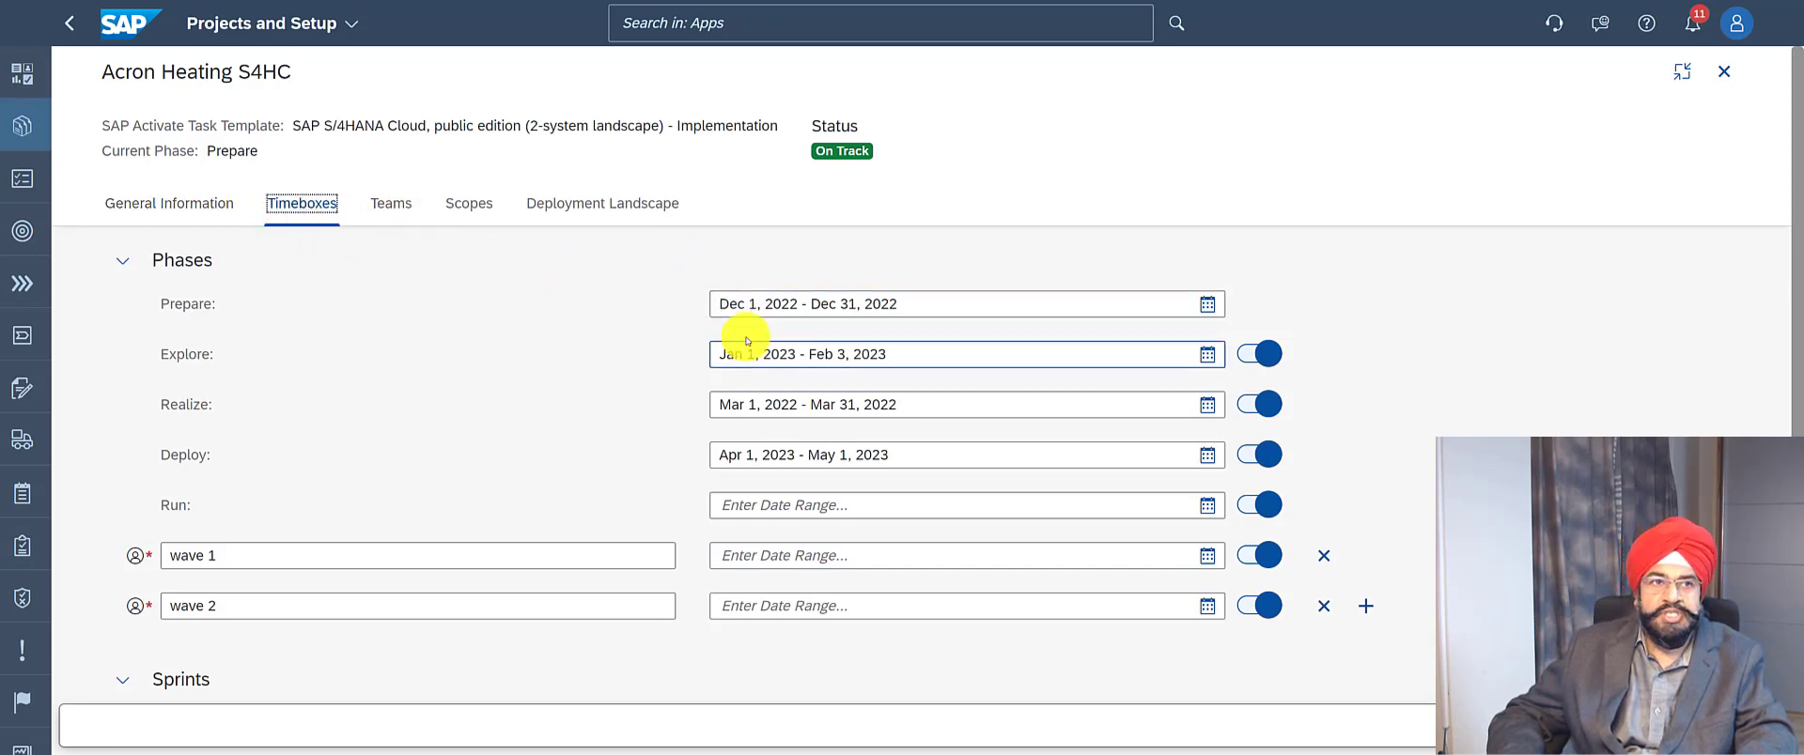
pyautogui.click(129, 262)
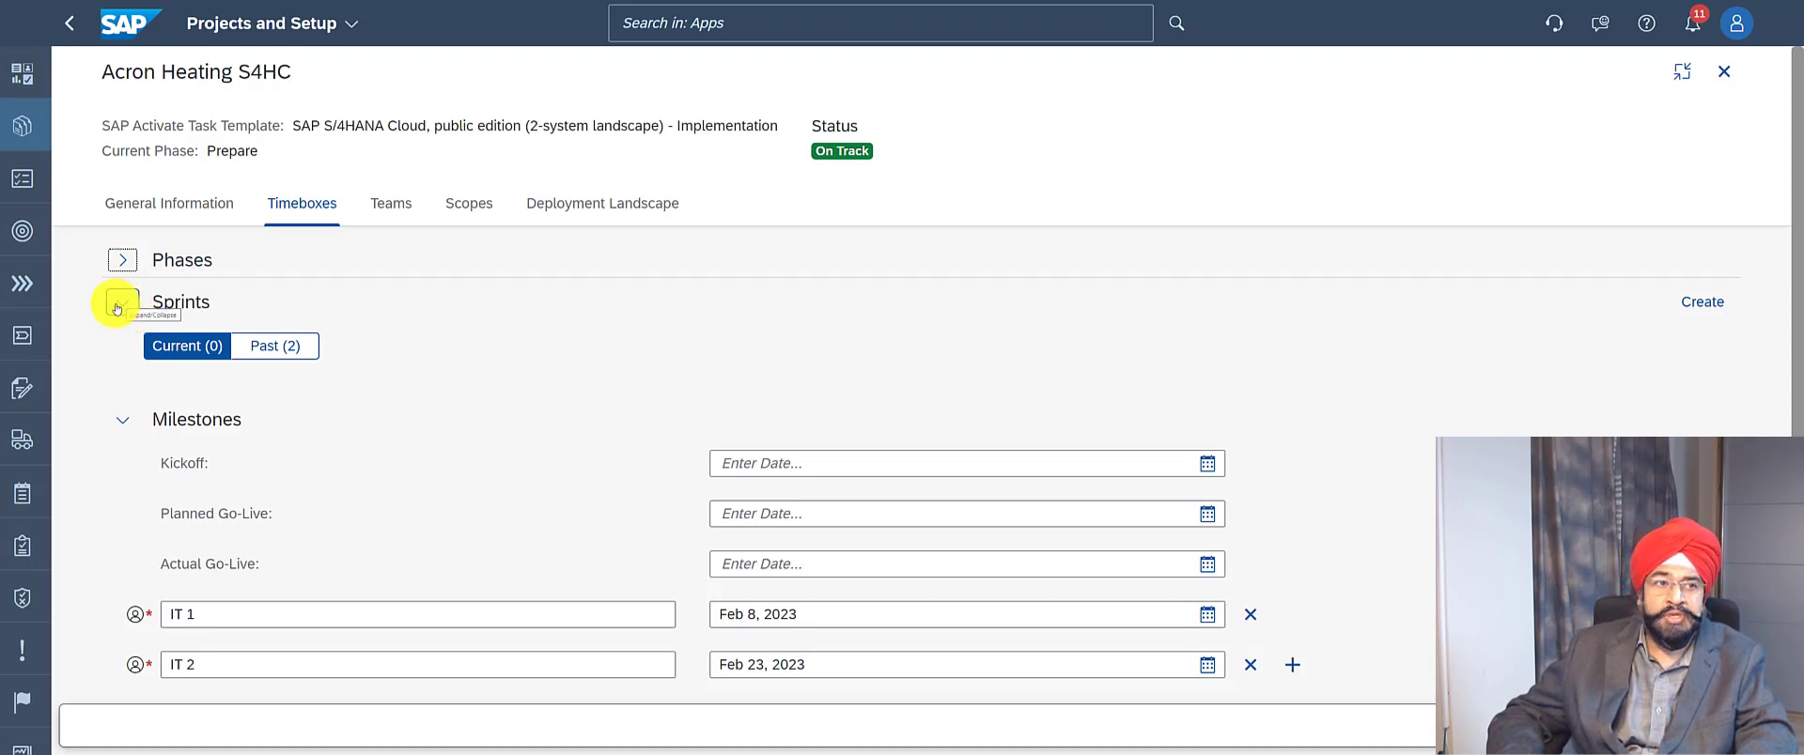
pyautogui.click(125, 424)
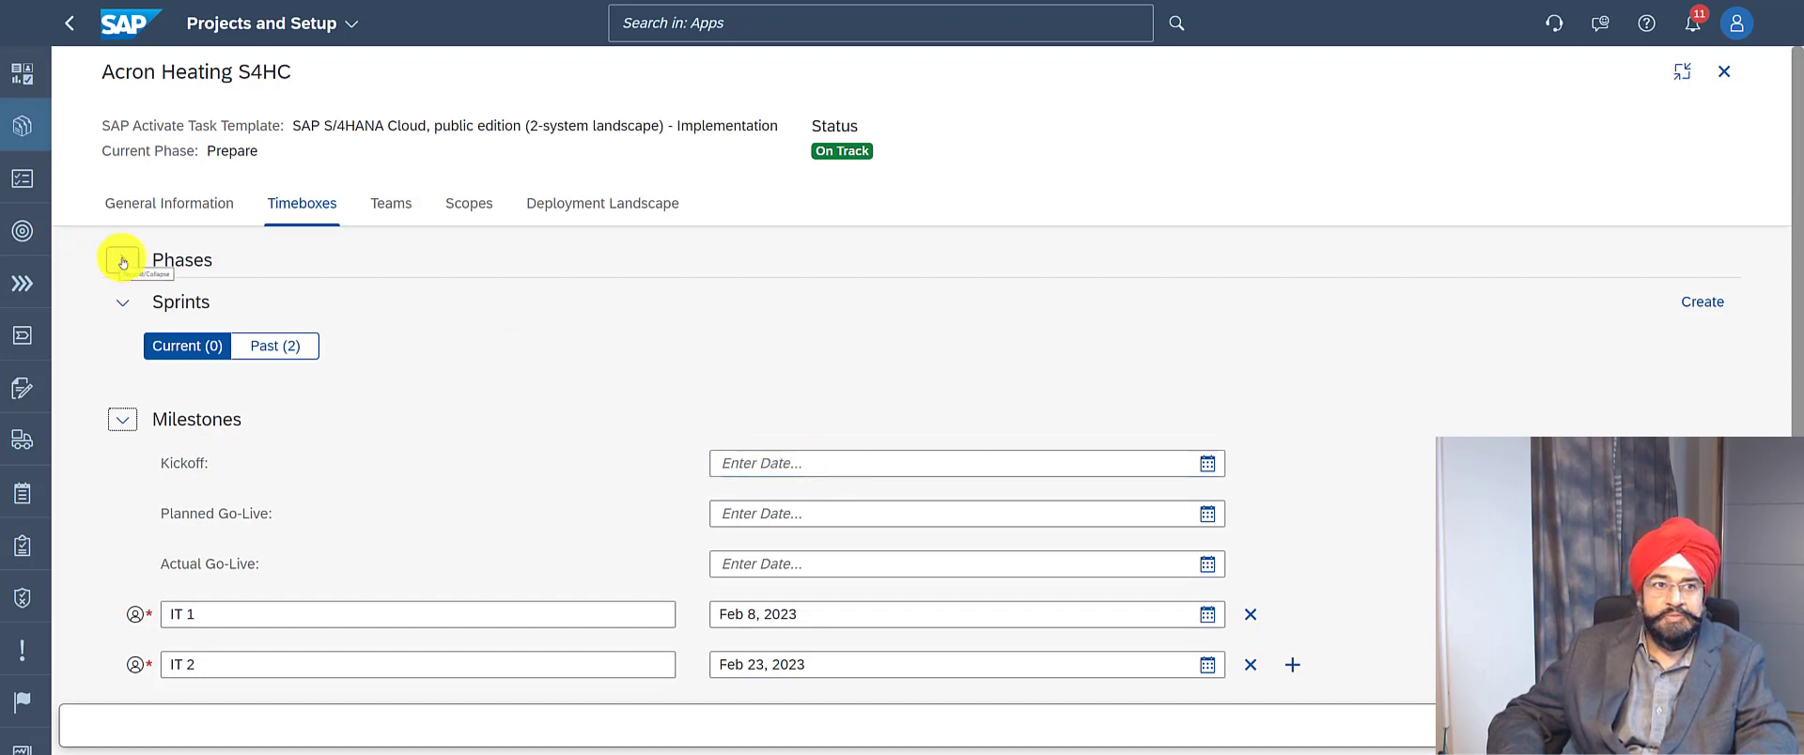
# - Examine the PMO Team's name, the Project Lead role and the rest of its role assignments
pyautogui.click(390, 210)
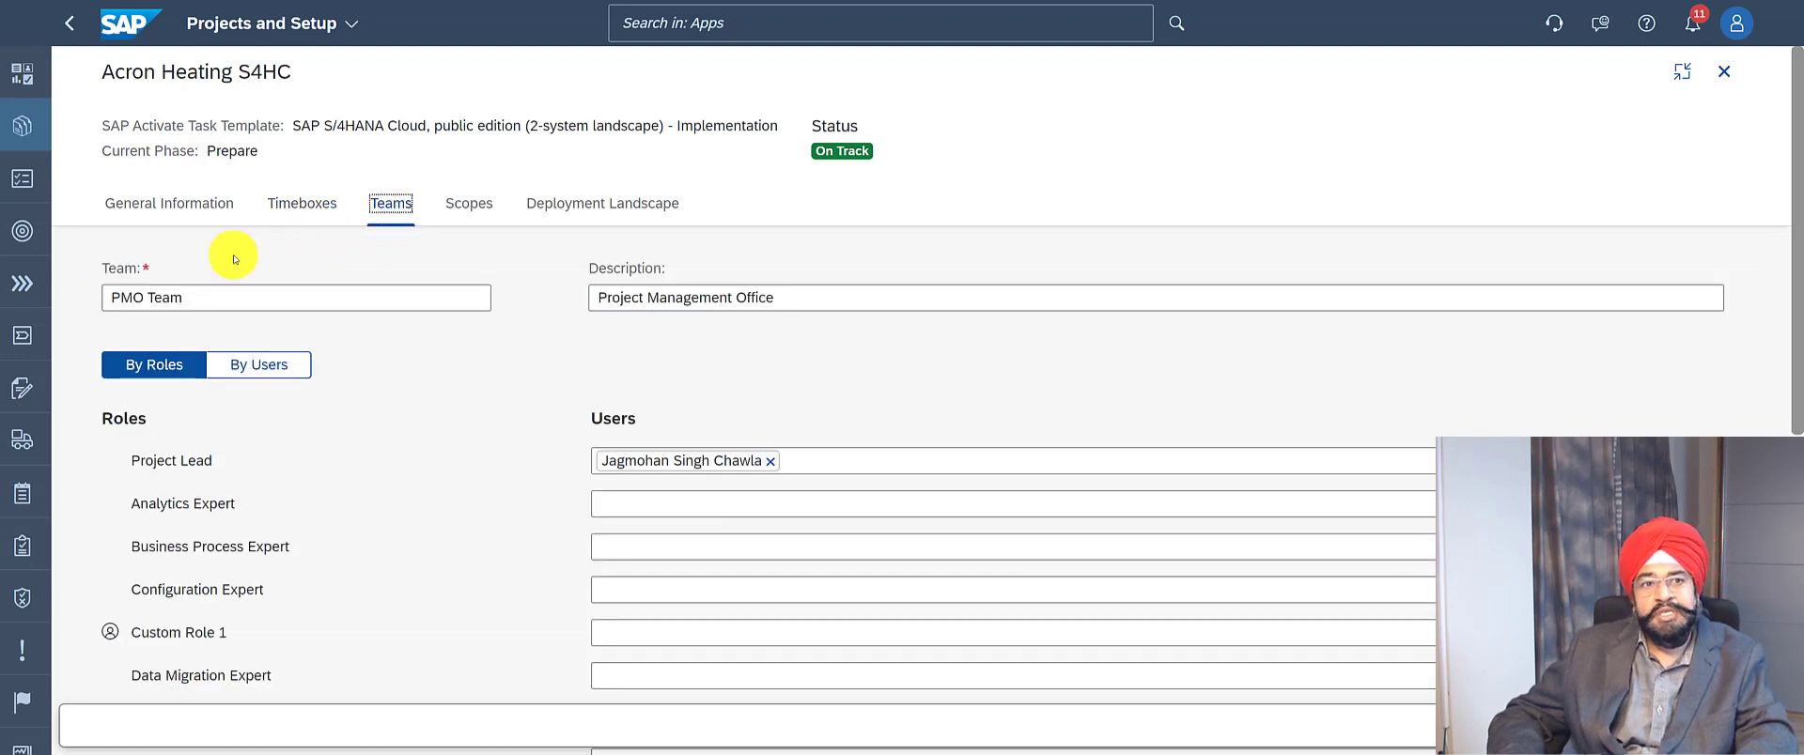
pyautogui.click(161, 296)
pyautogui.moveTo(166, 297); pyautogui.dragTo(110, 297)
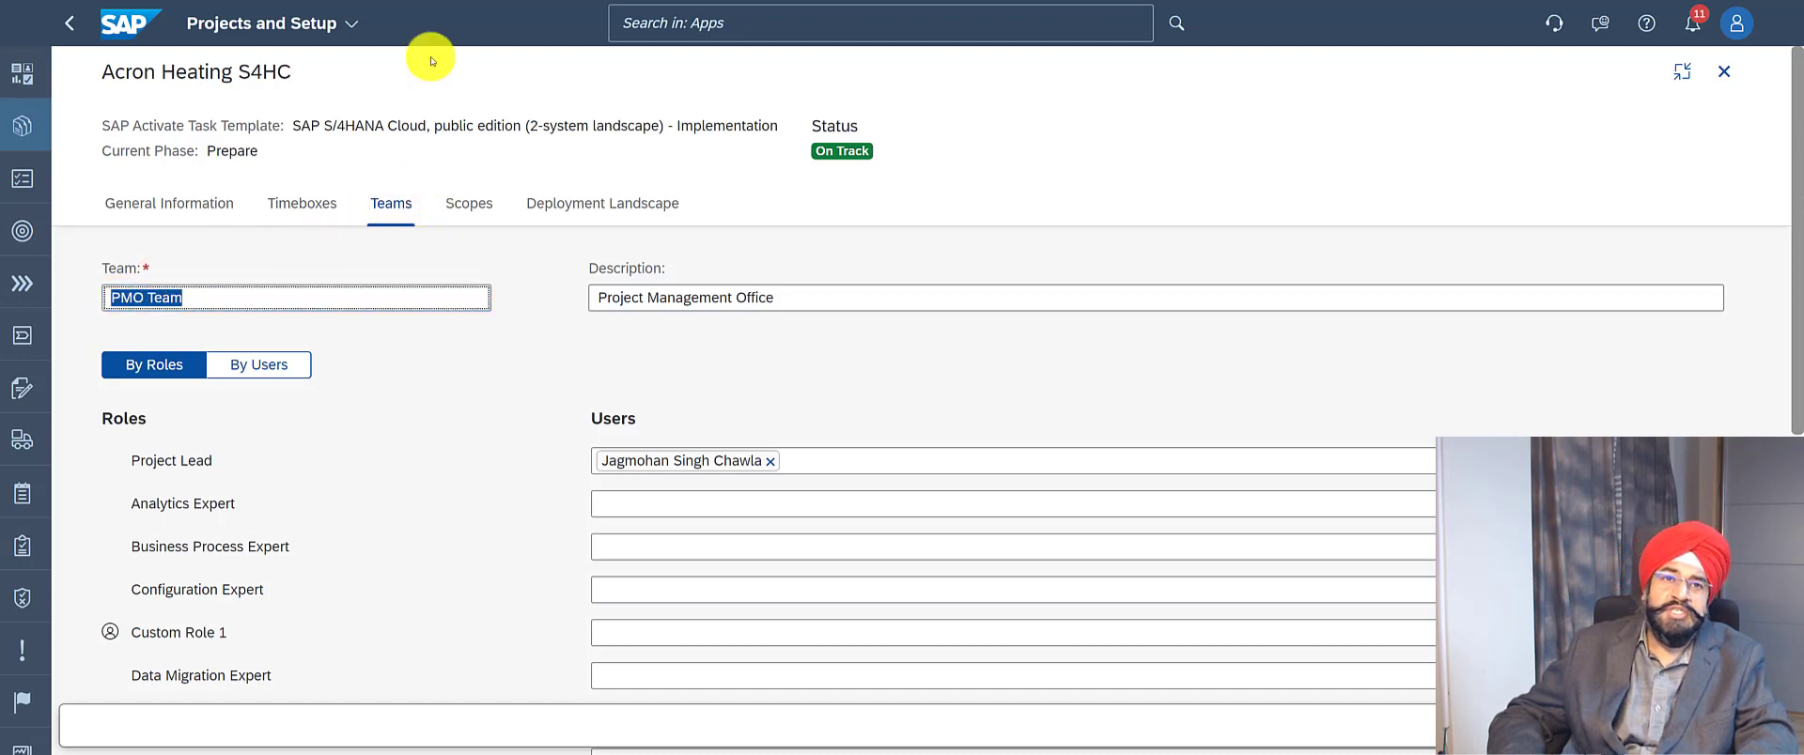
pyautogui.moveTo(235, 457)
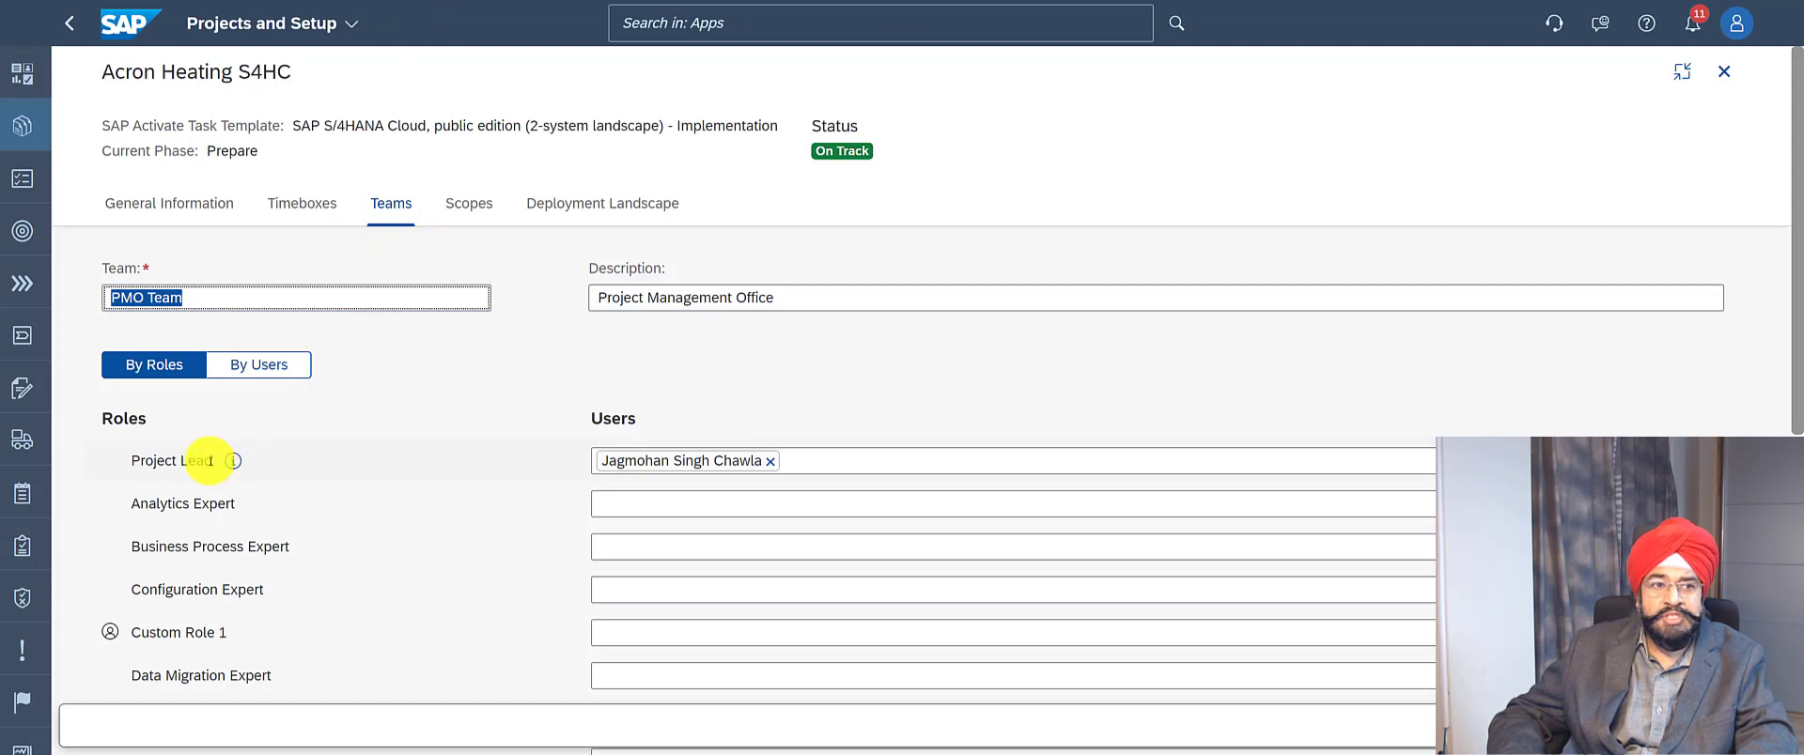
pyautogui.moveTo(131, 461); pyautogui.dragTo(216, 462)
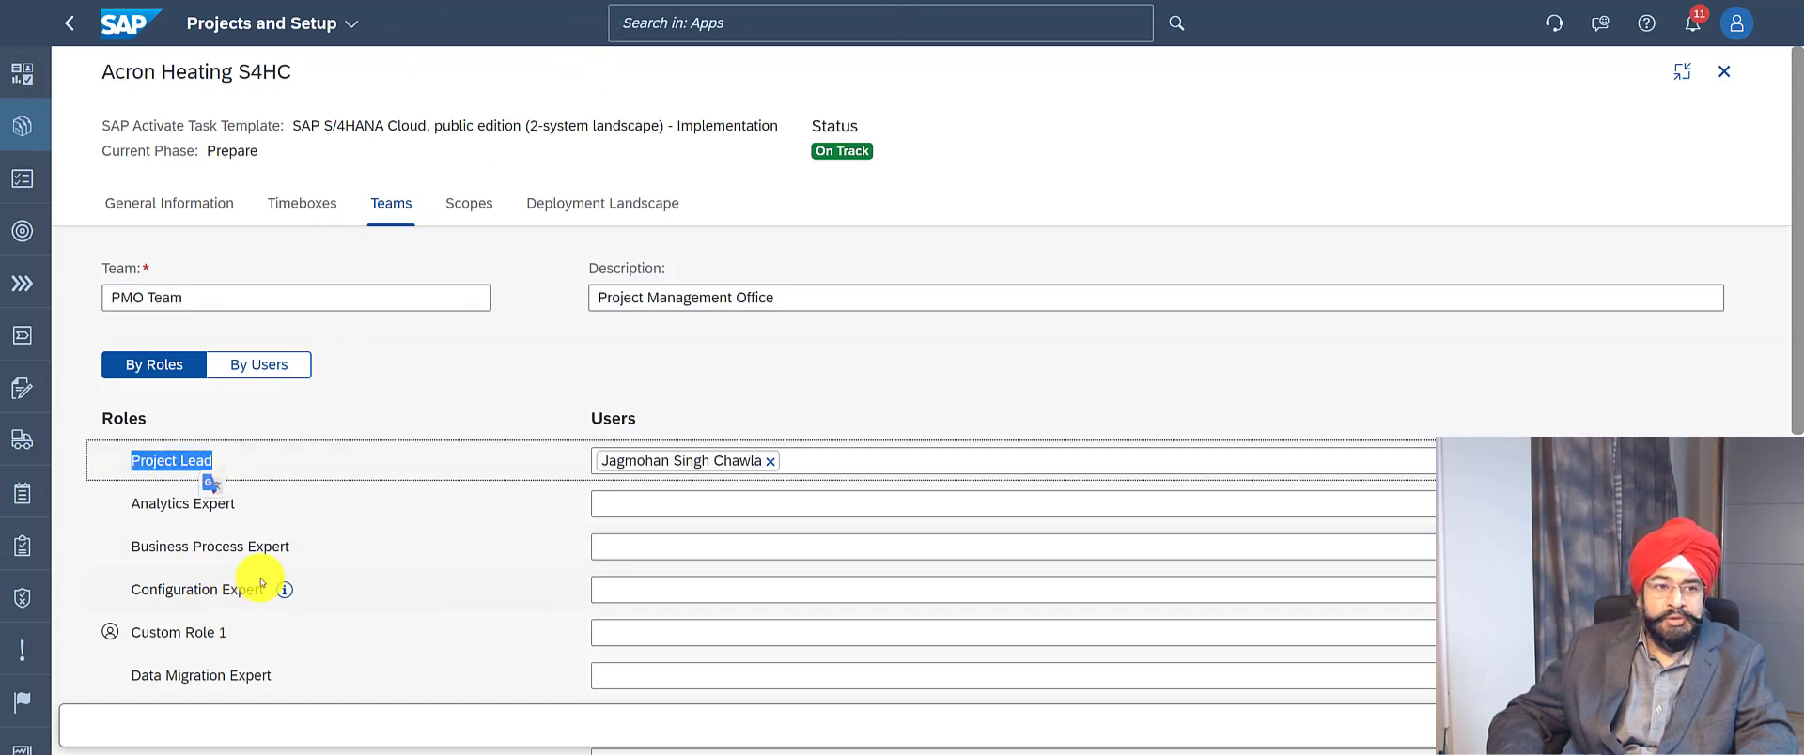
pyautogui.scroll(-5, 258, 498)
pyautogui.scroll(3, 266, 541)
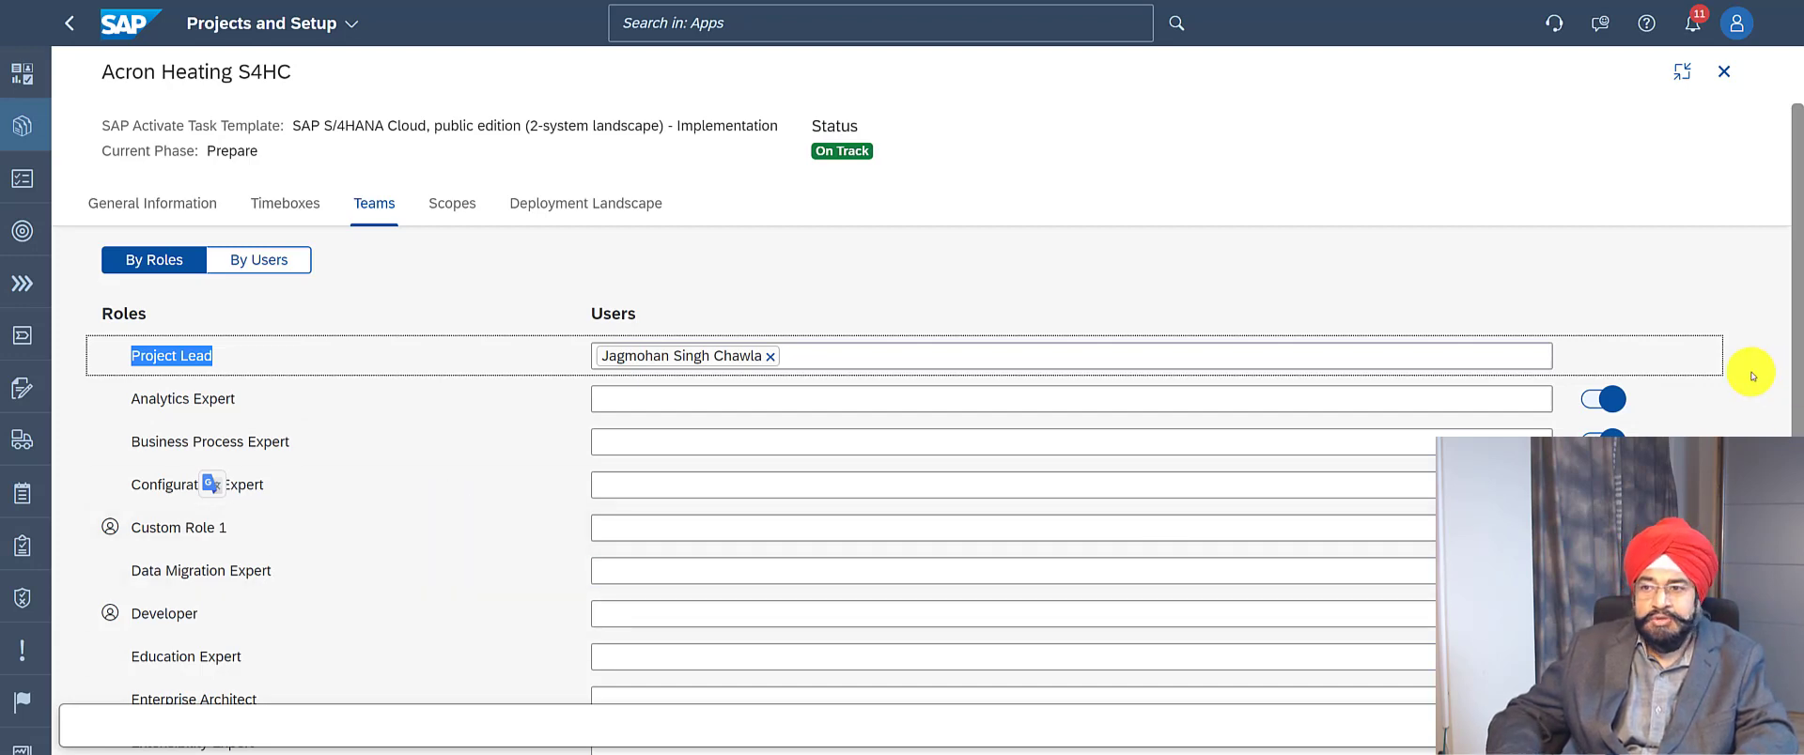
# - Deactivate the Analytics Expert role in the PMO Team
pyautogui.click(1600, 412)
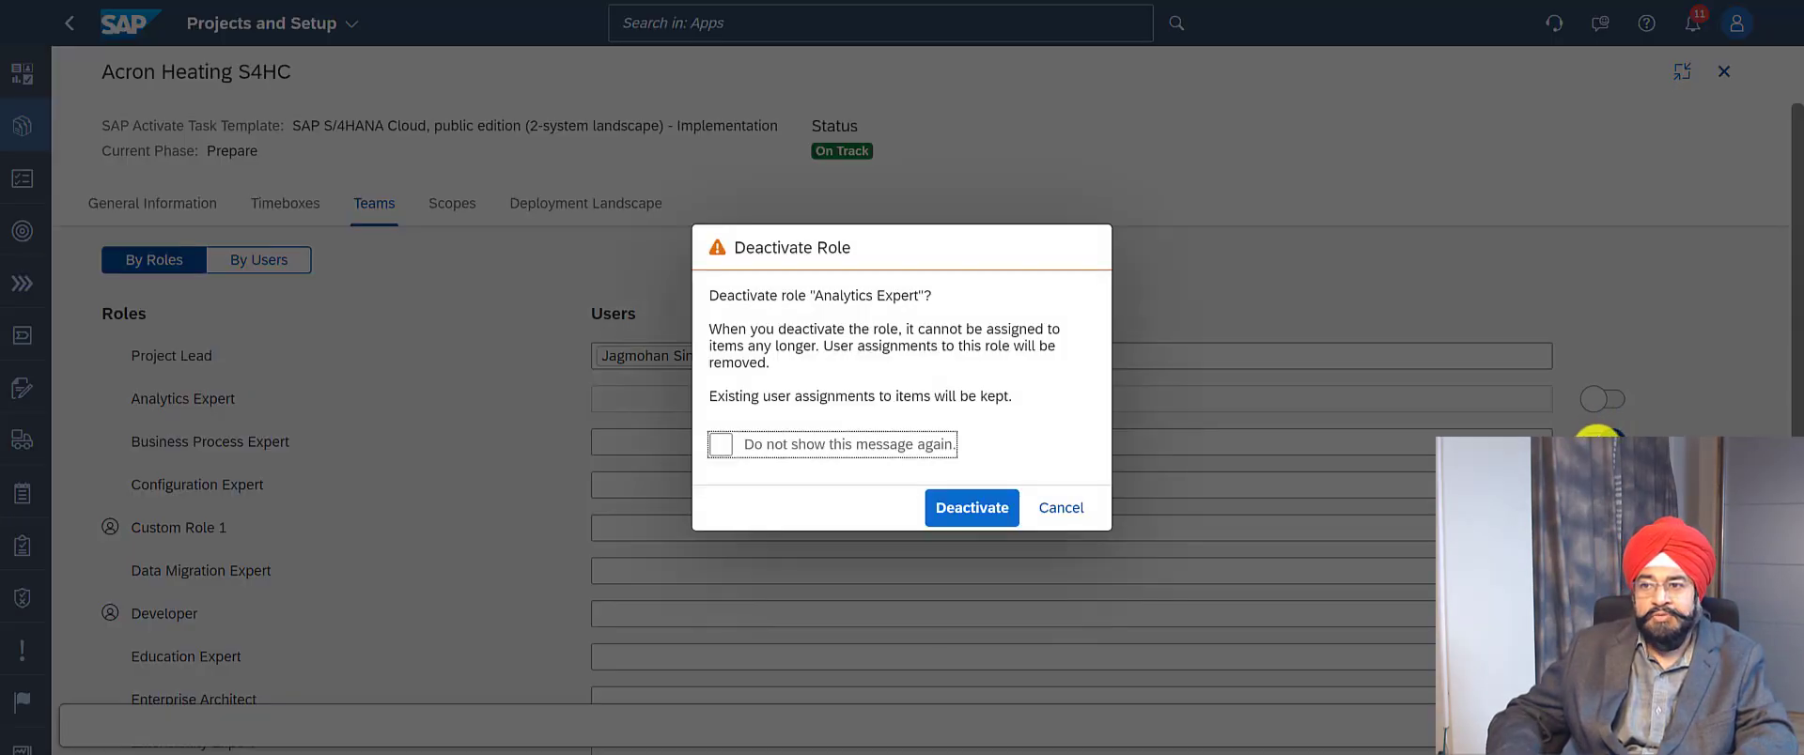
pyautogui.click(955, 515)
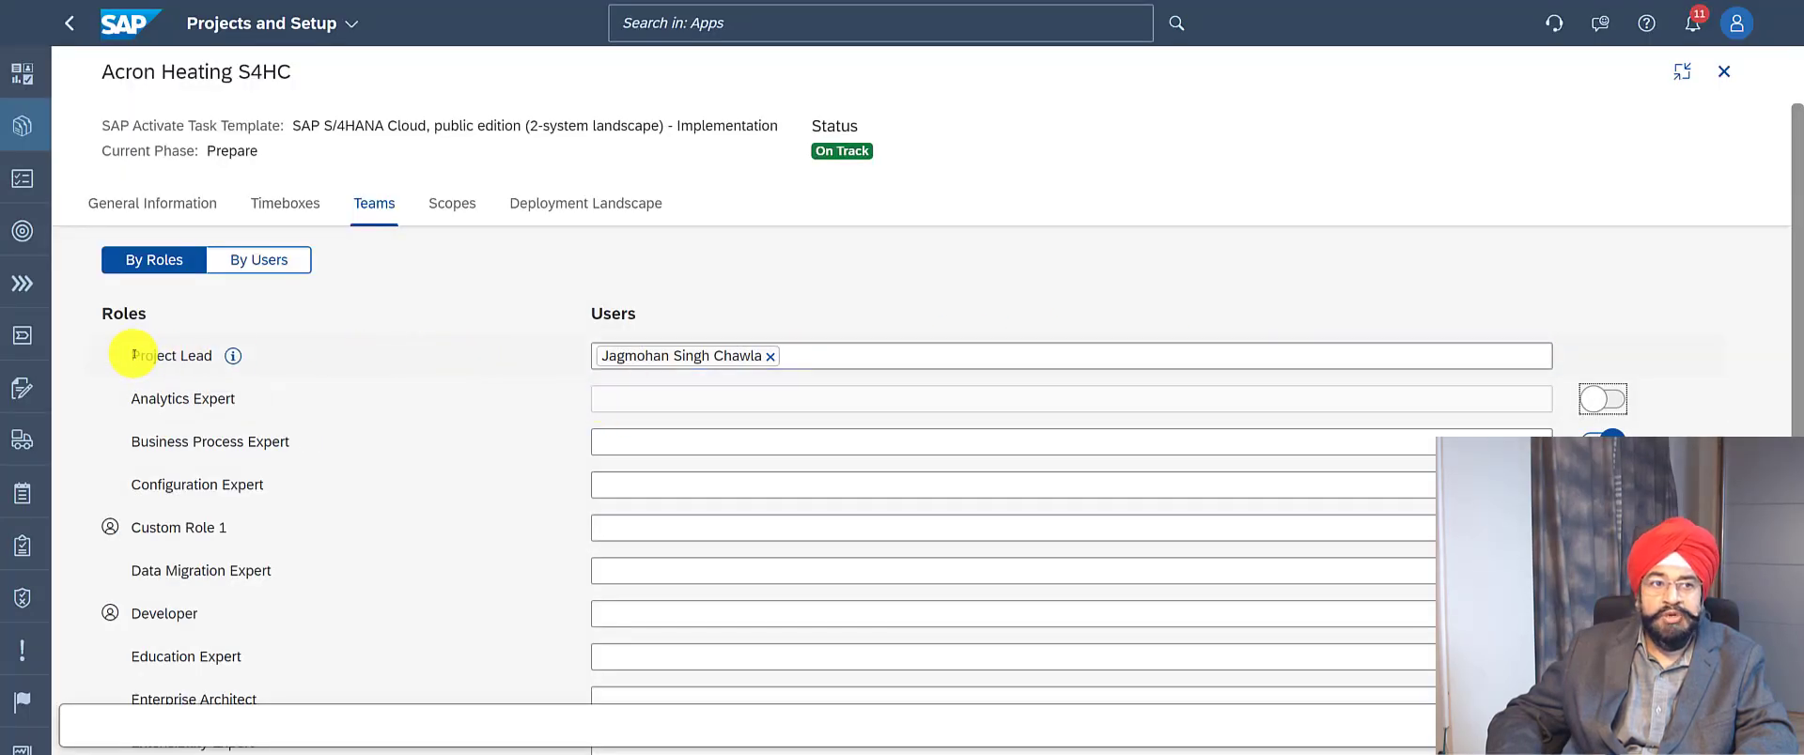
pyautogui.moveTo(132, 354); pyautogui.dragTo(365, 350)
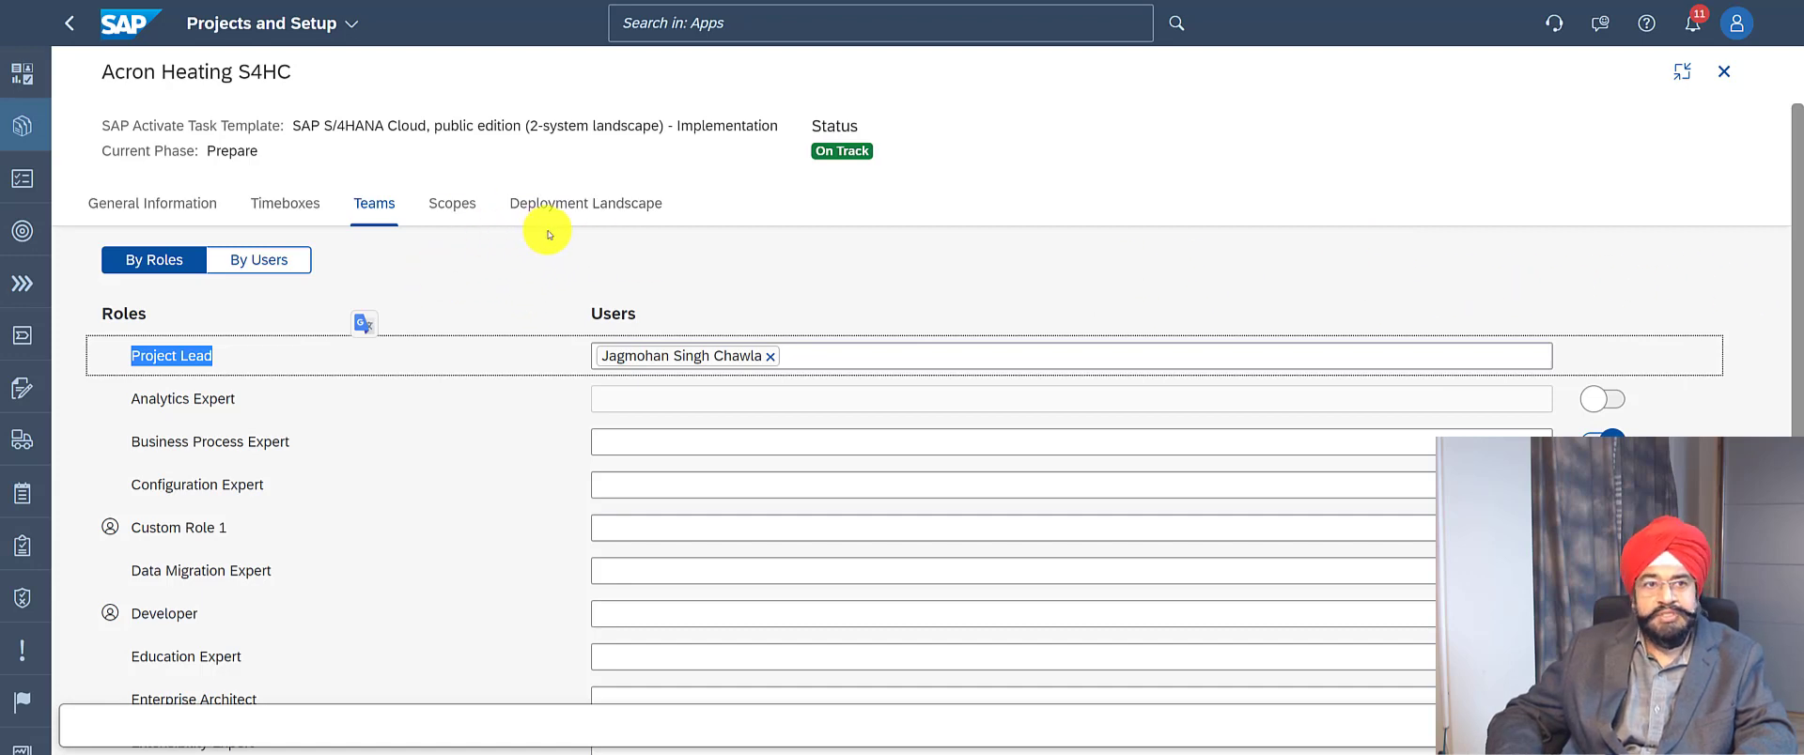
# - Leave the project without saving, create a team named Integration Experts for it, and check the project's team list
pyautogui.click(1682, 72)
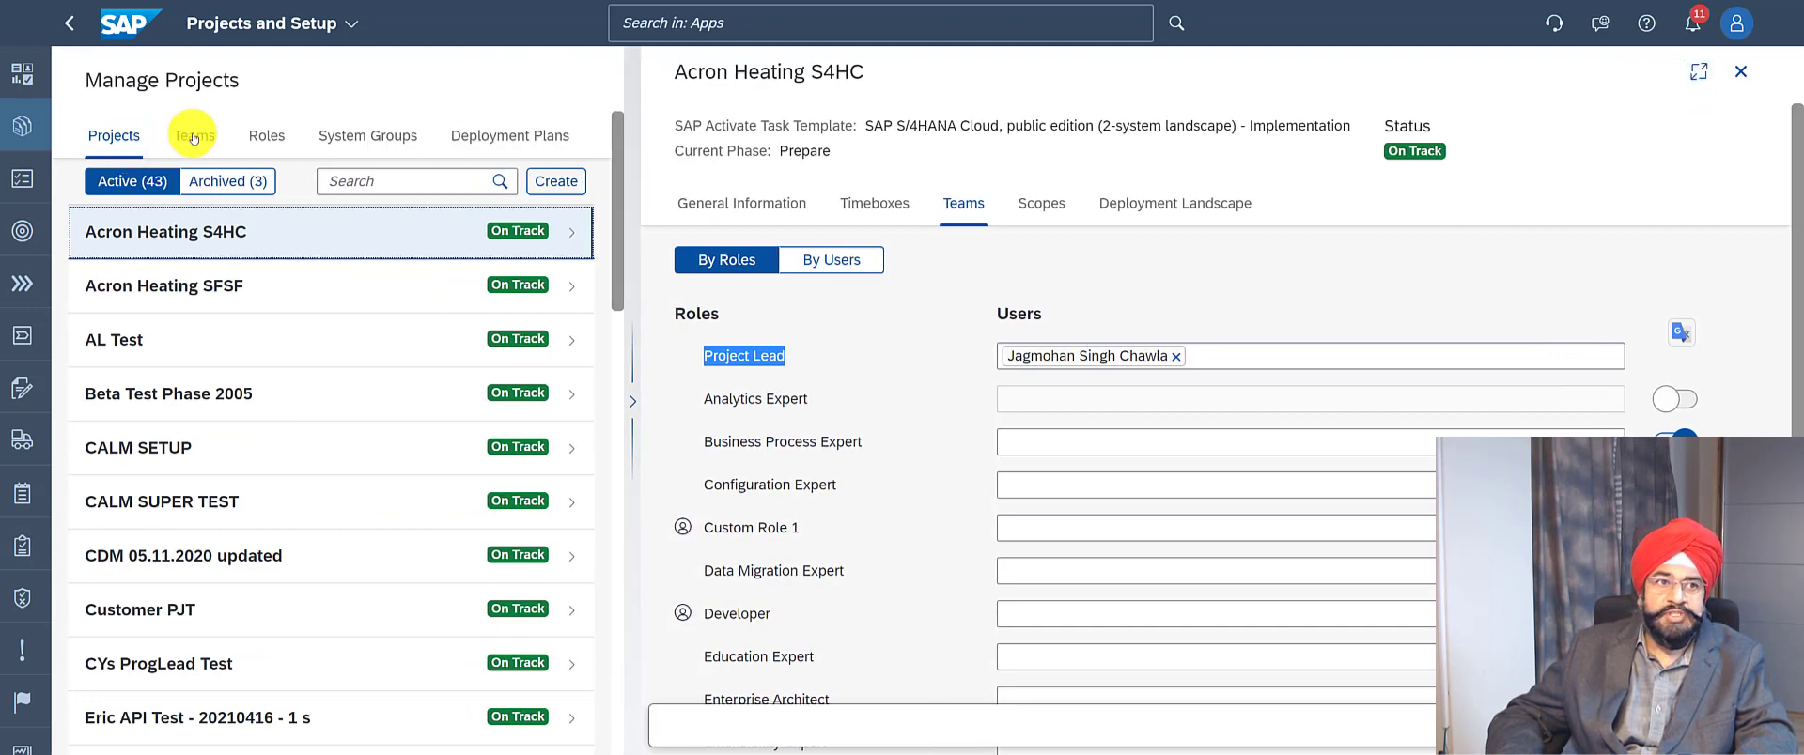
pyautogui.click(193, 138)
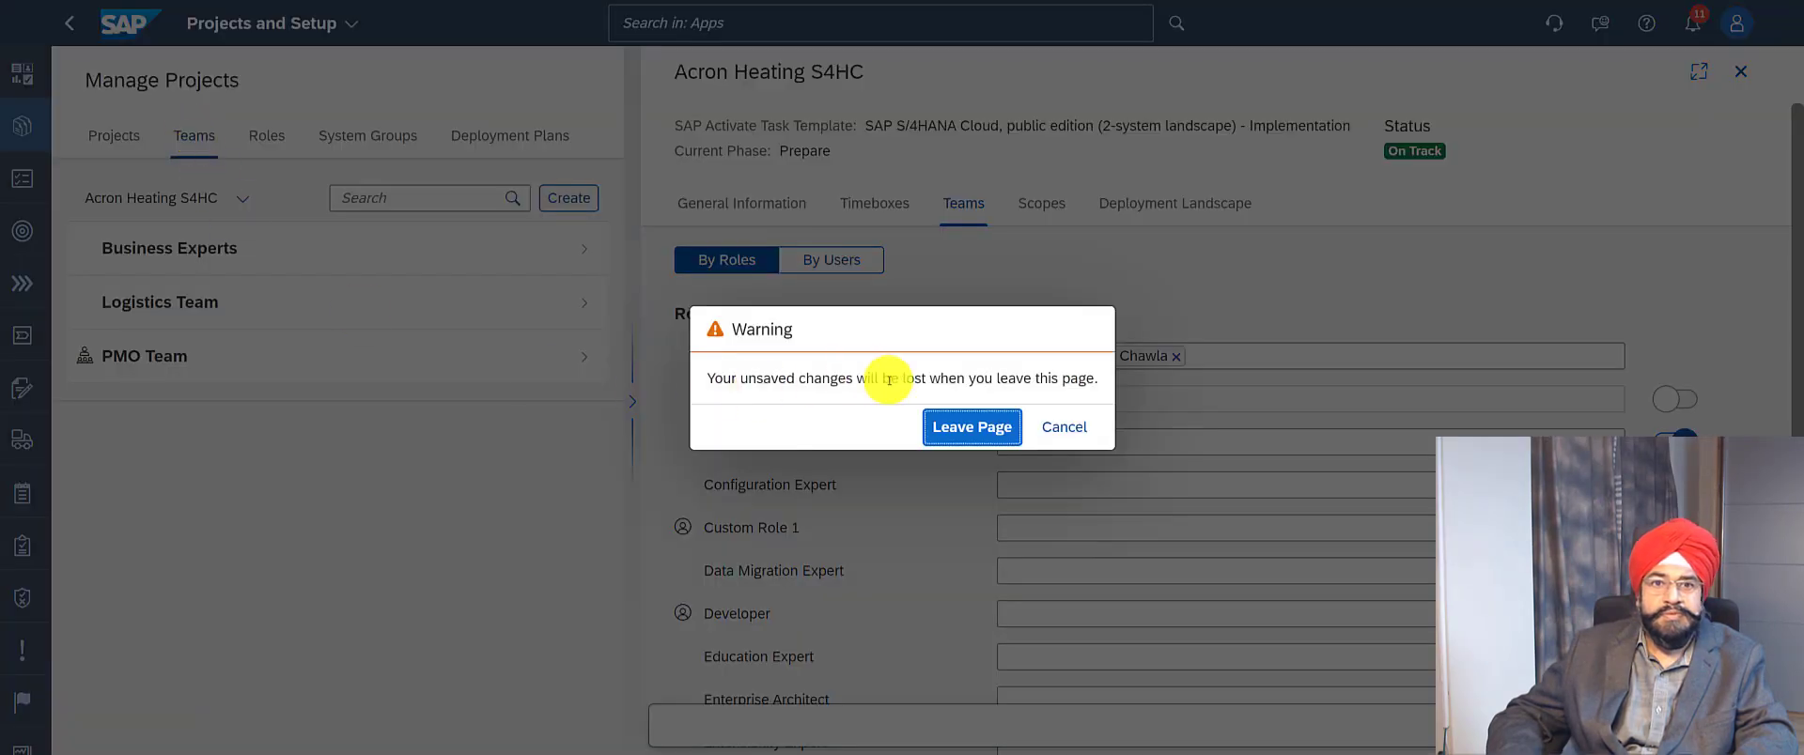
pyautogui.click(973, 422)
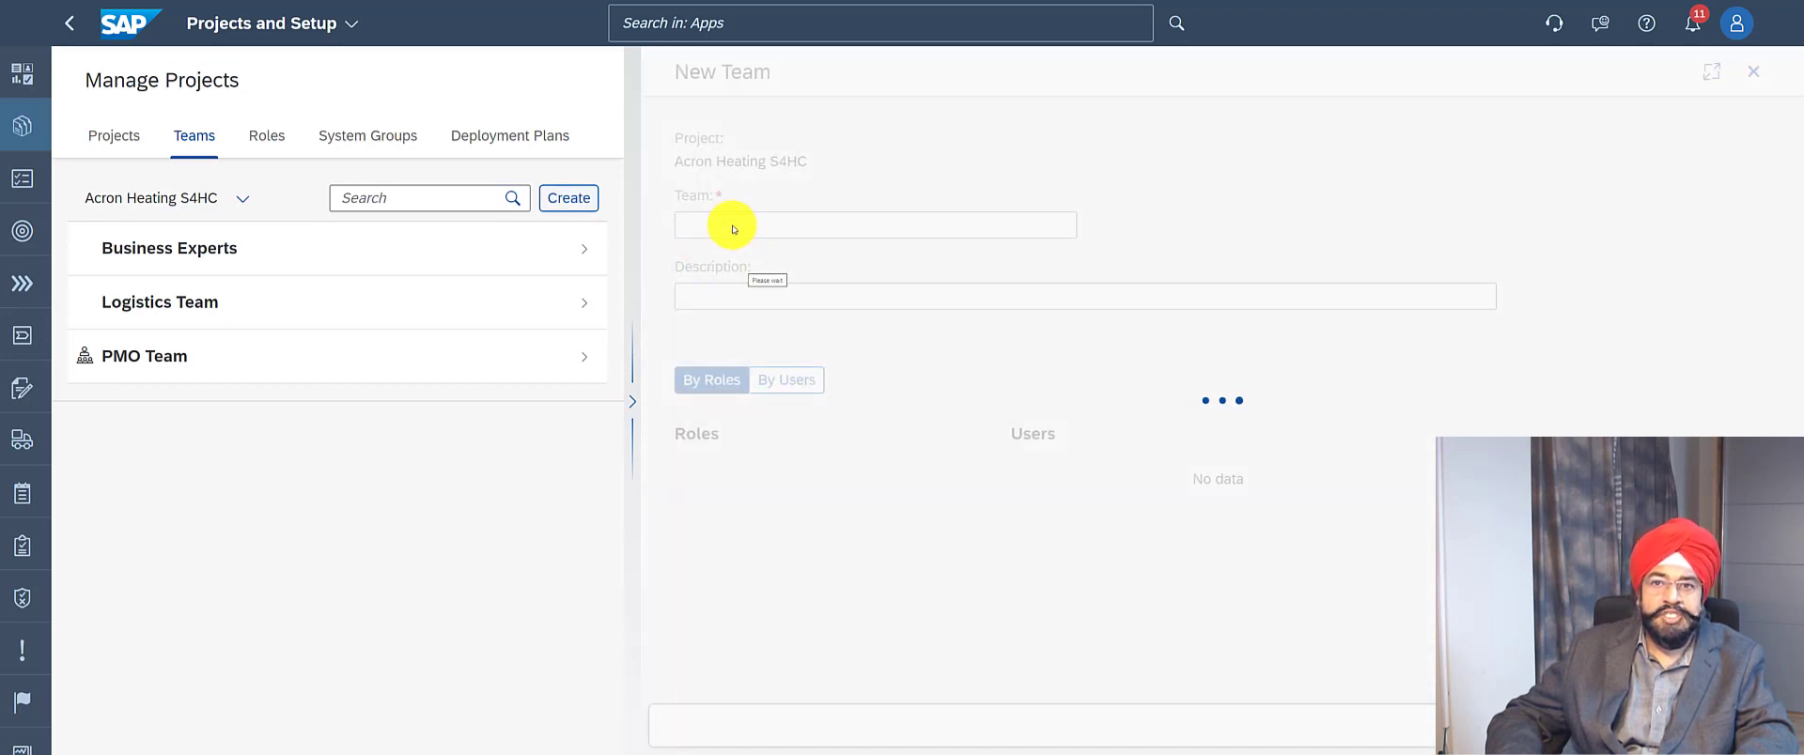
pyautogui.click(734, 228)
pyautogui.write('Integration Experts')
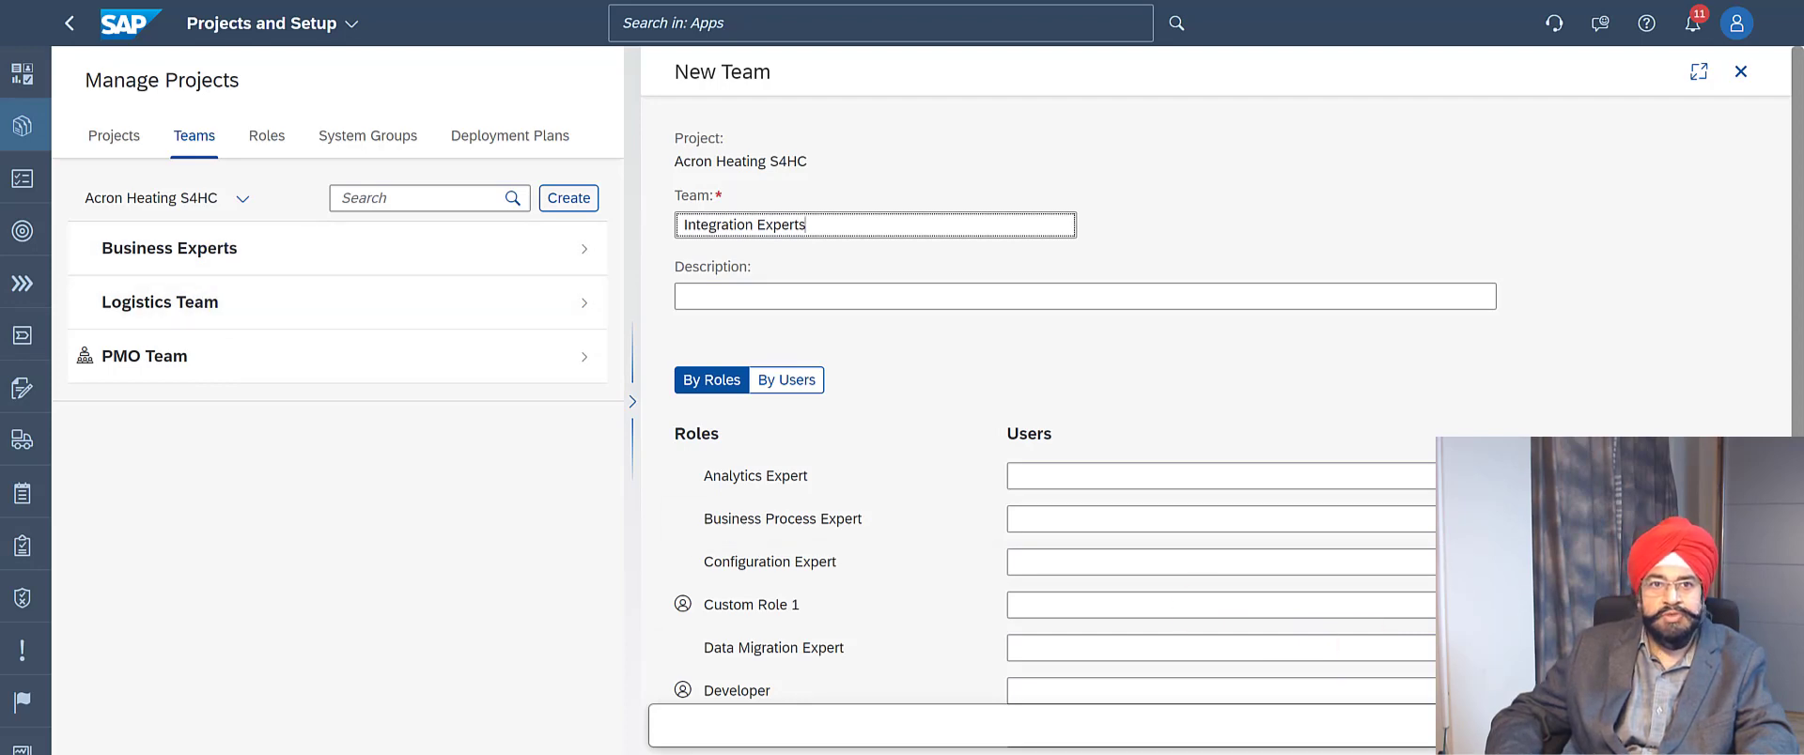
pyautogui.click(1377, 492)
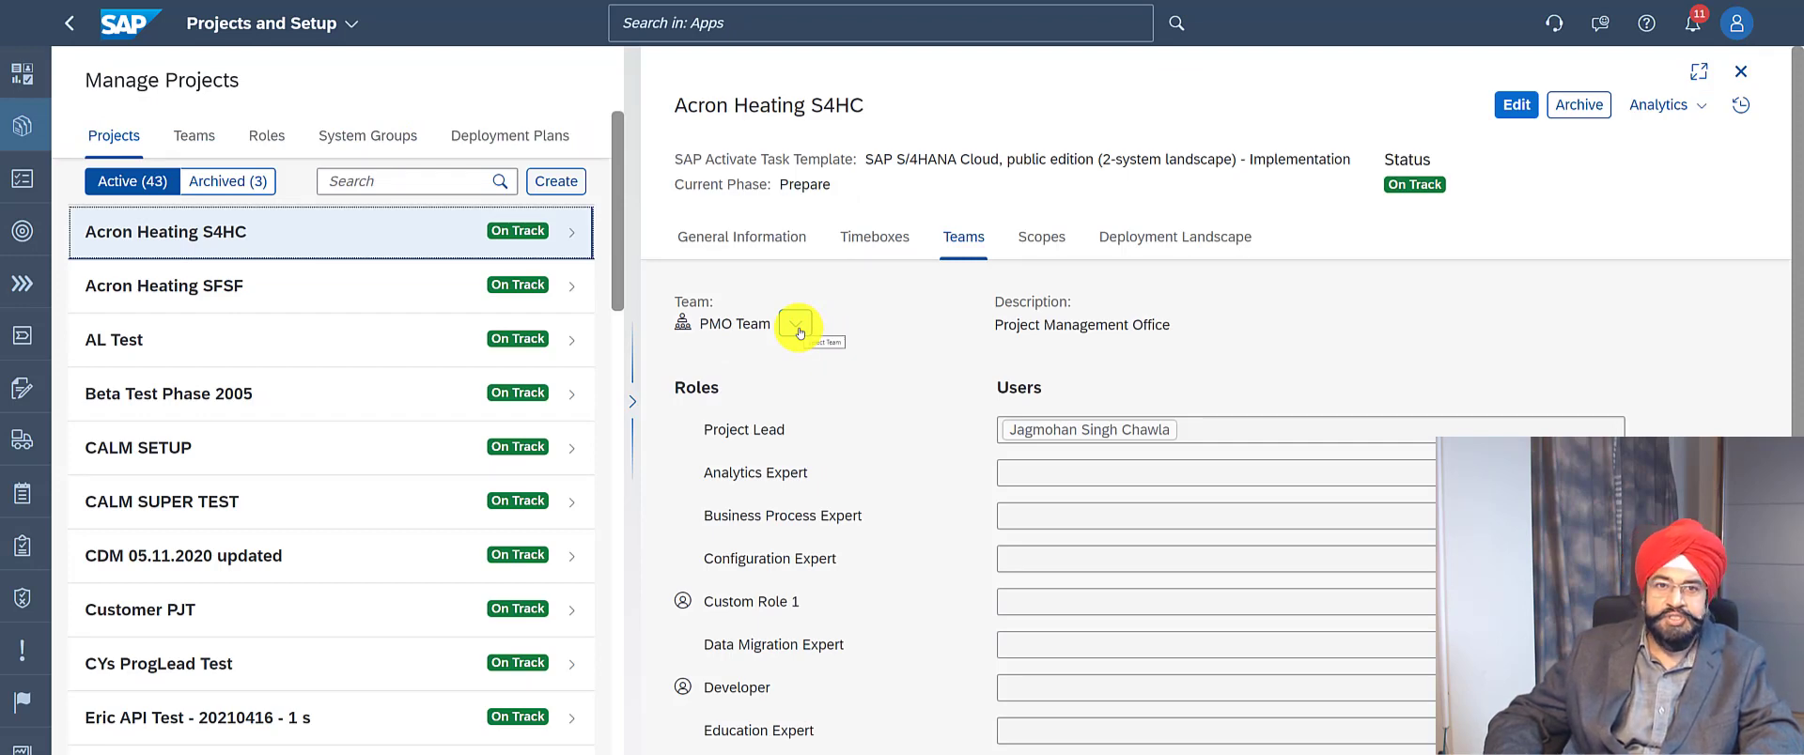
pyautogui.click(796, 328)
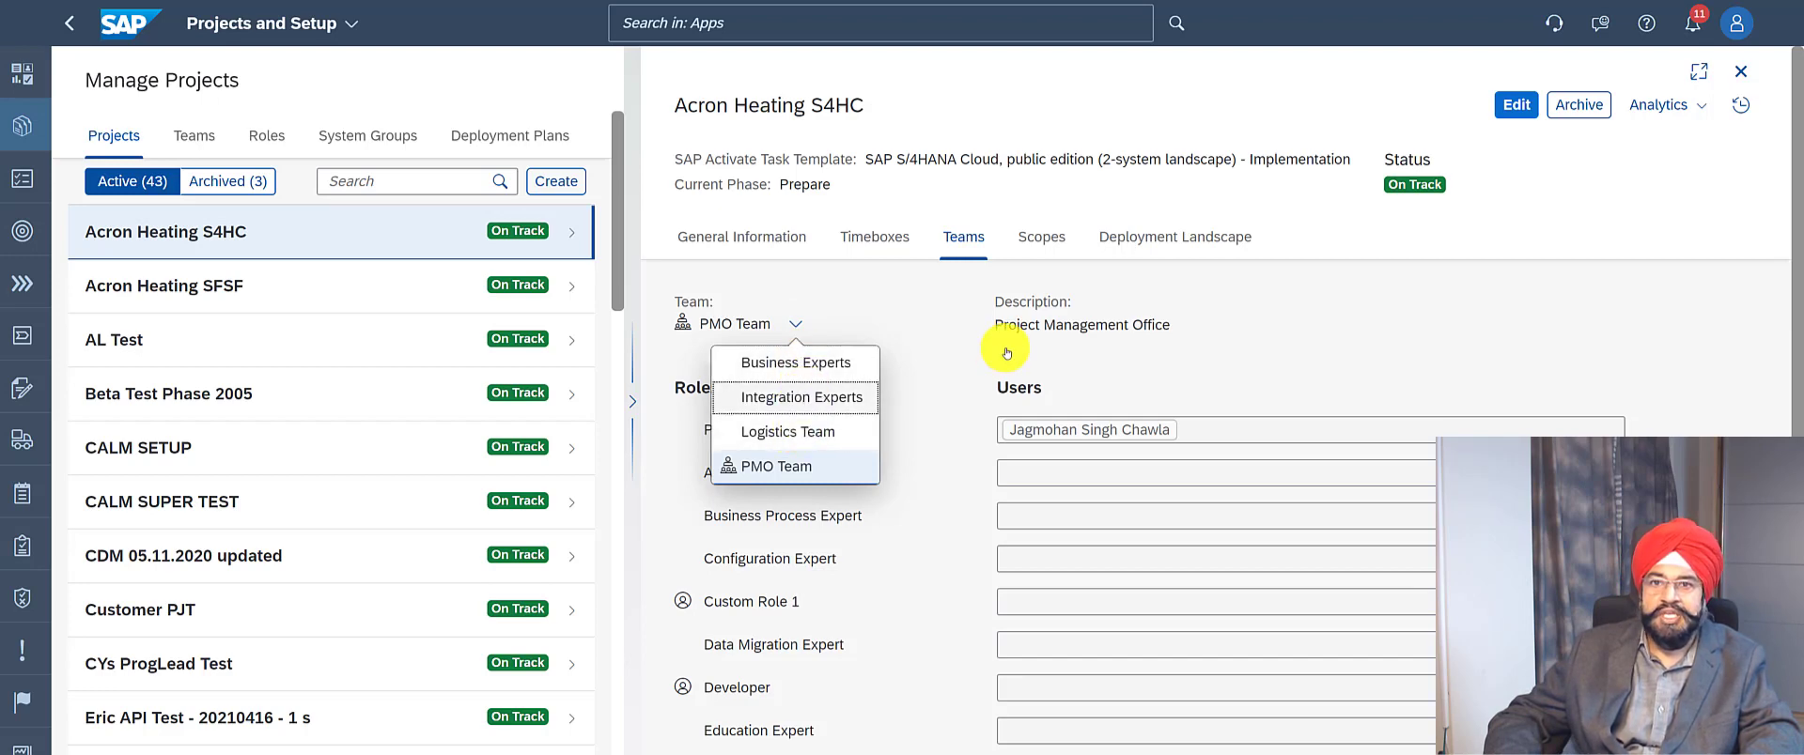
# - Put the Acron Heating S4HC project in edit mode and review its scopes and deployment landscape
pyautogui.click(1512, 104)
pyautogui.click(1043, 205)
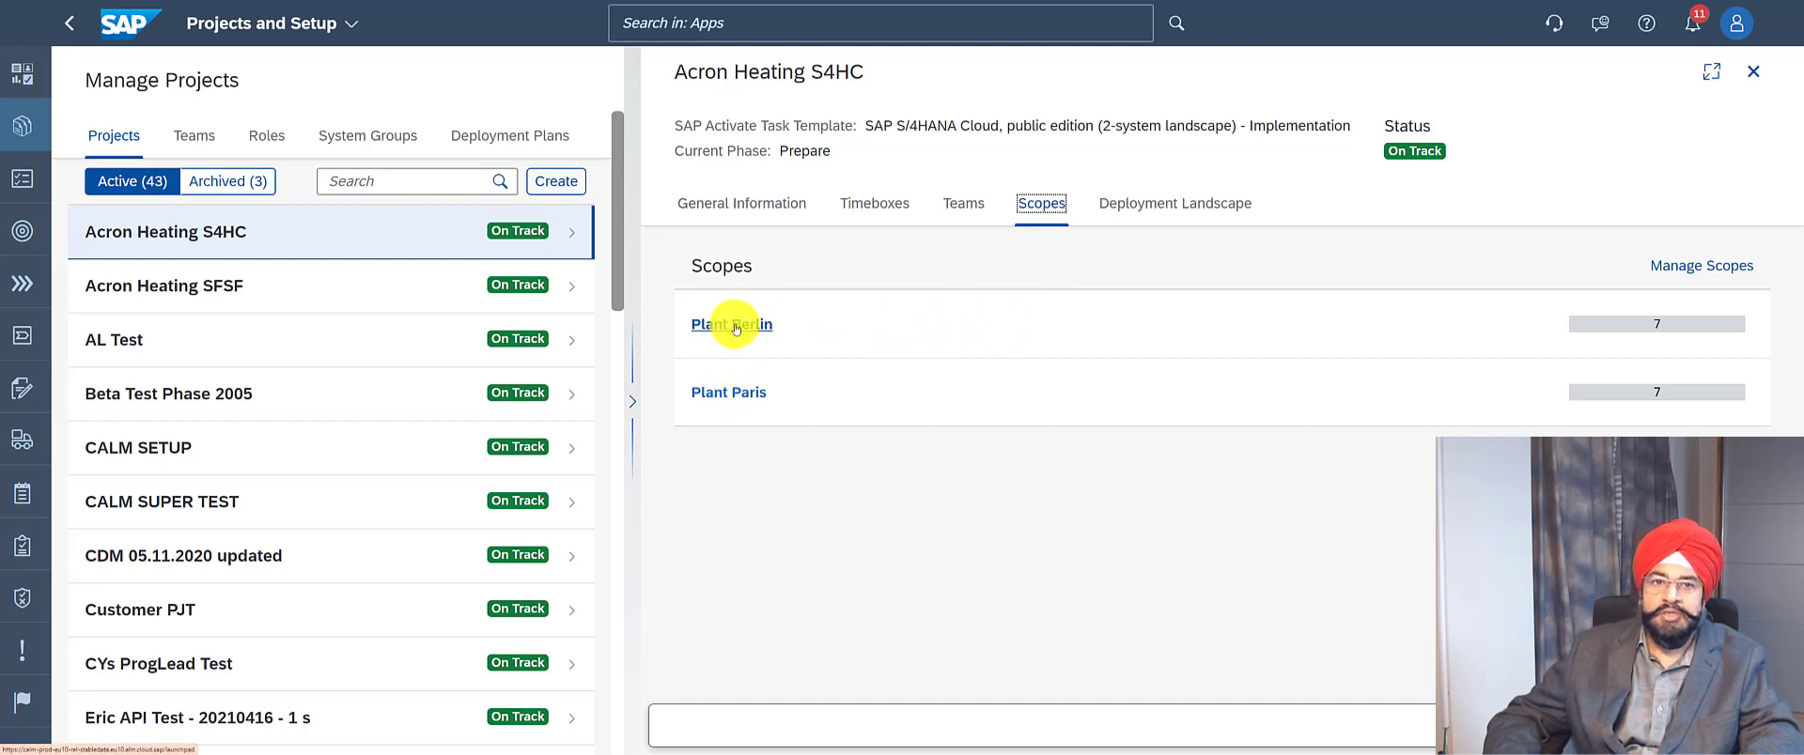
pyautogui.click(1185, 215)
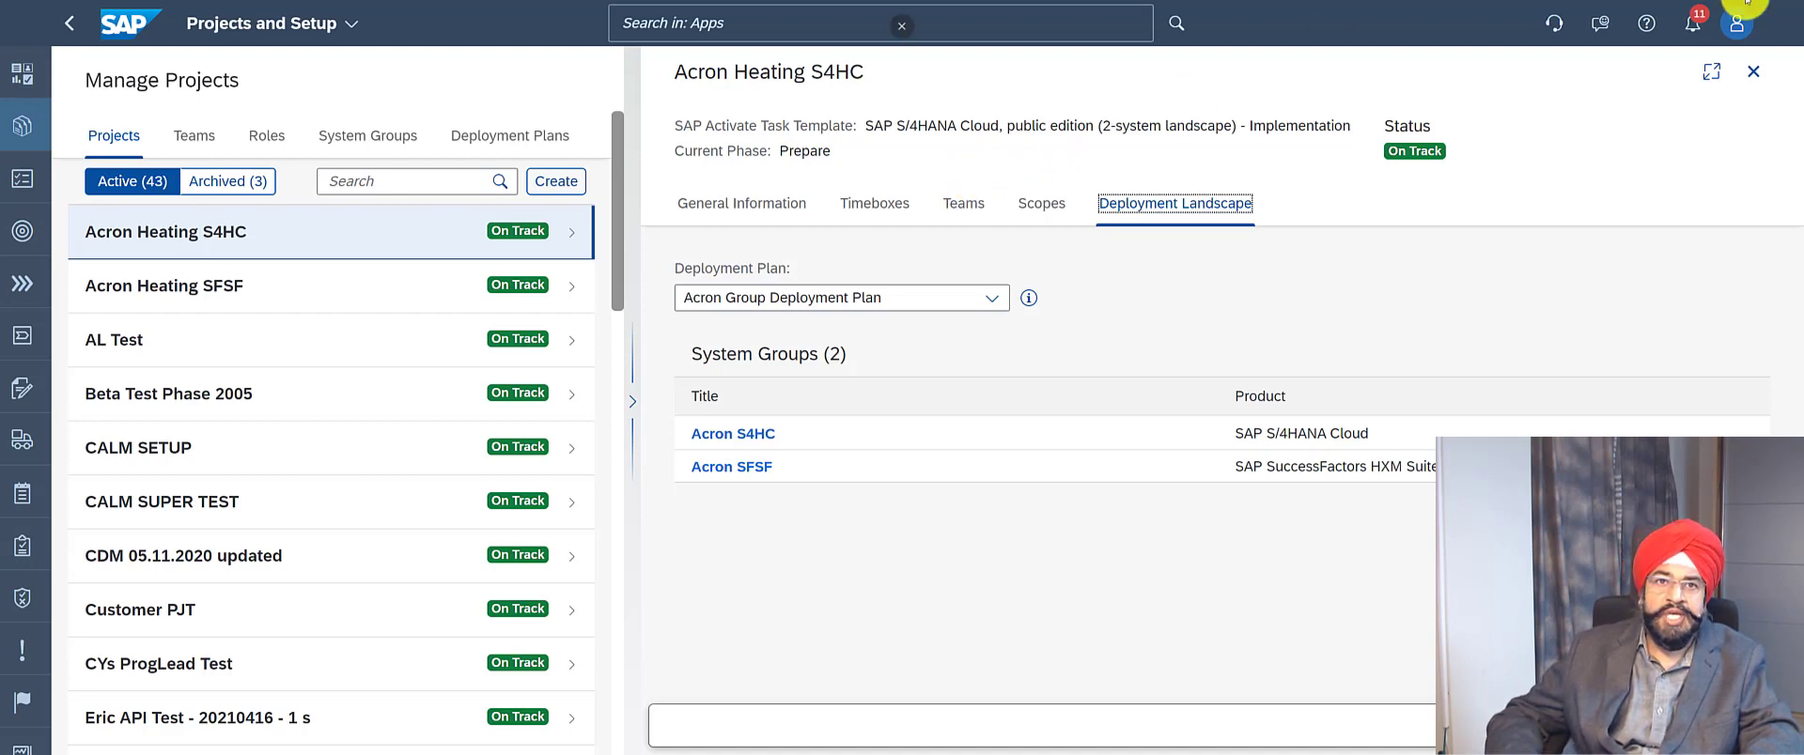
# - Switch to the Tasks app and look through the first task items of the Acron Heating S4HC project
pyautogui.click(23, 179)
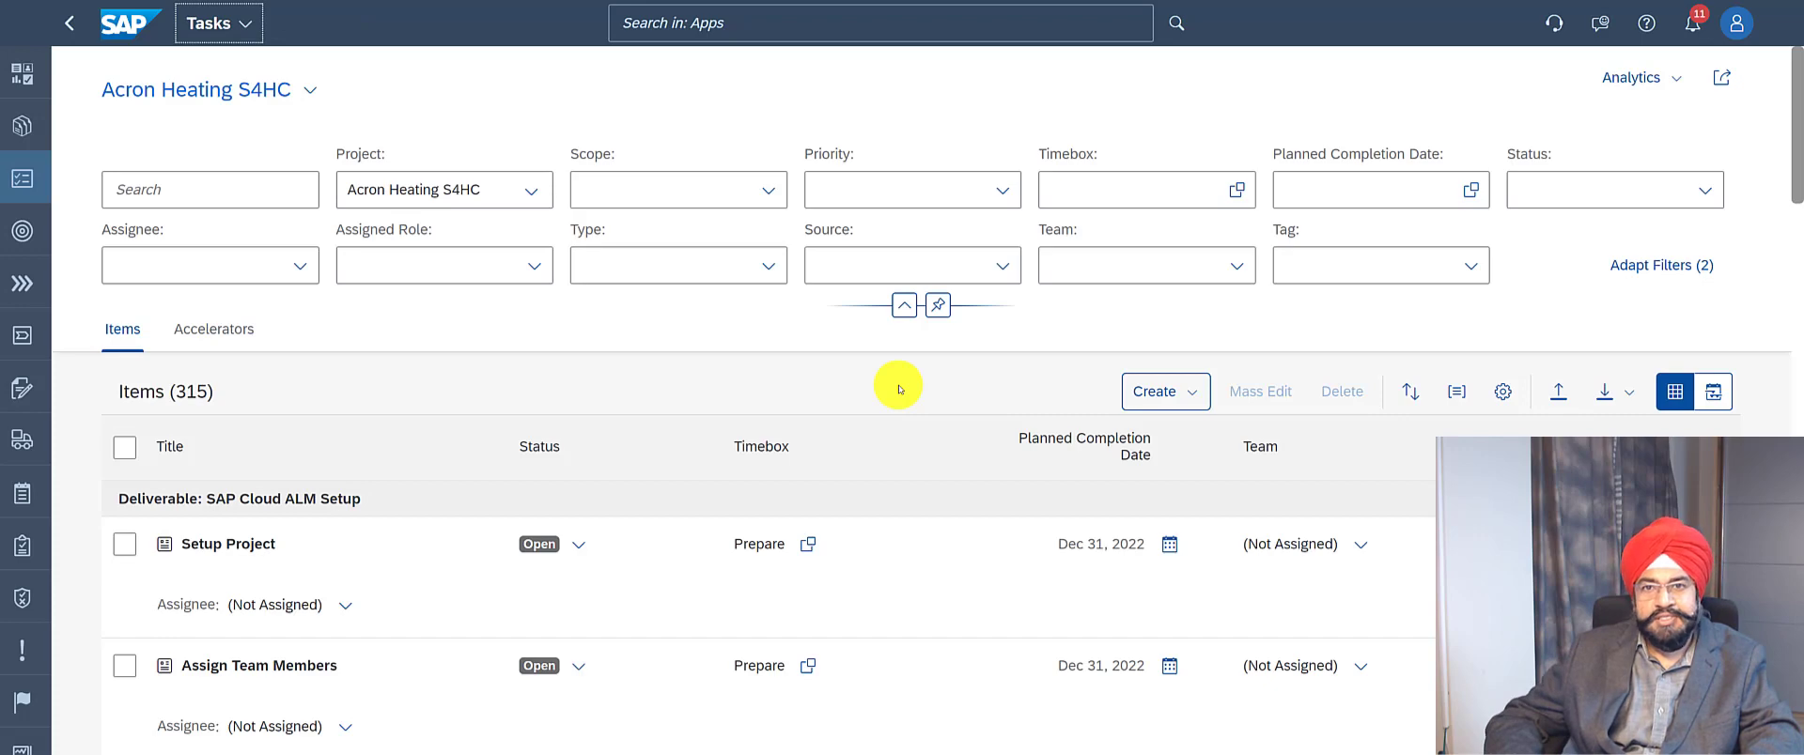
pyautogui.scroll(-2, 403, 565)
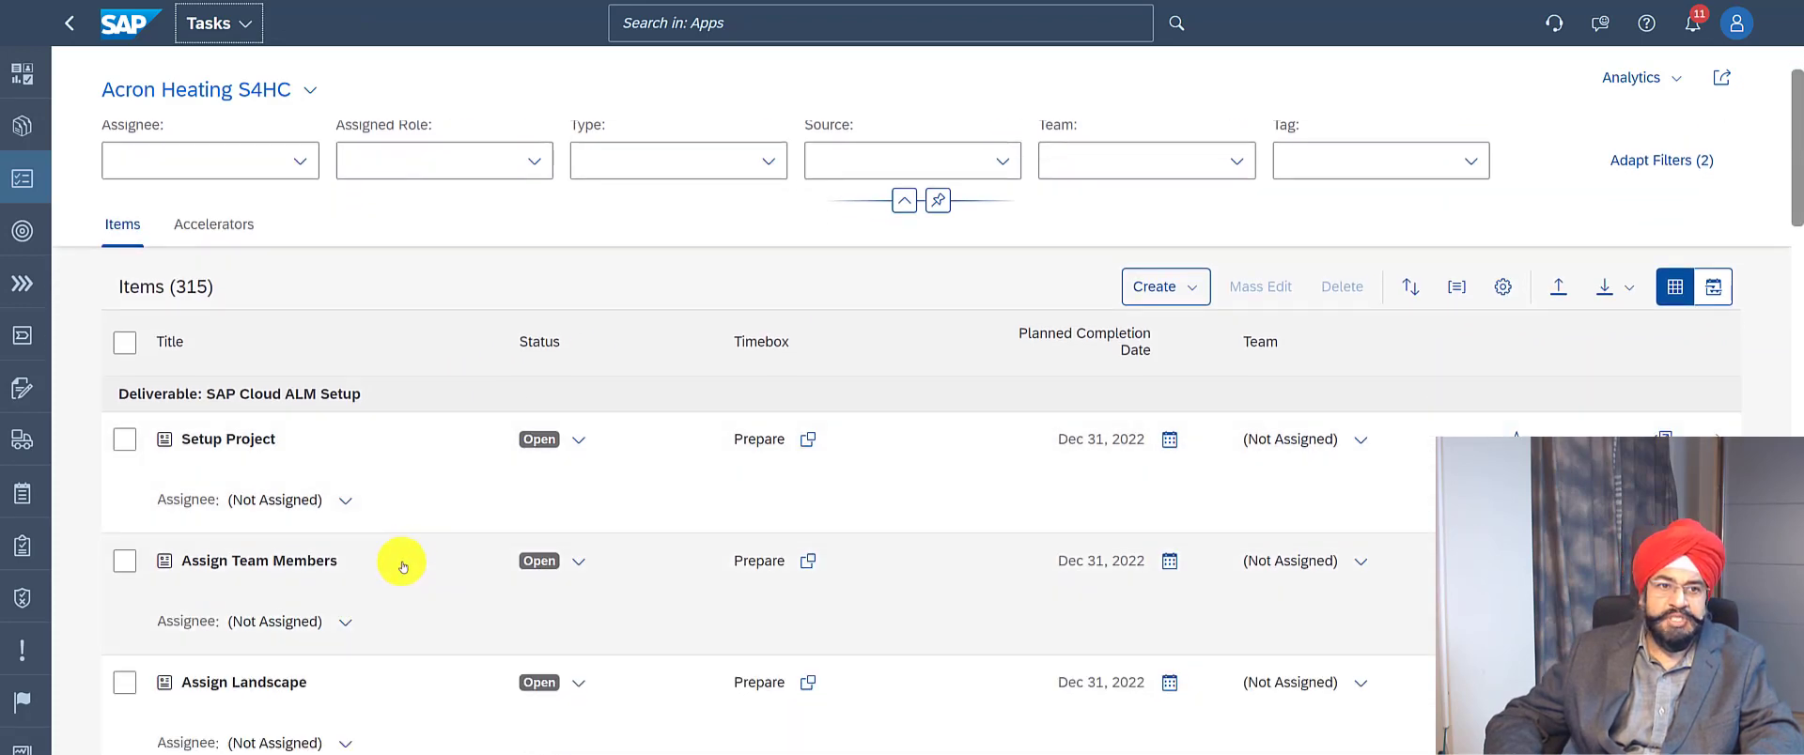
pyautogui.scroll(2, 400, 559)
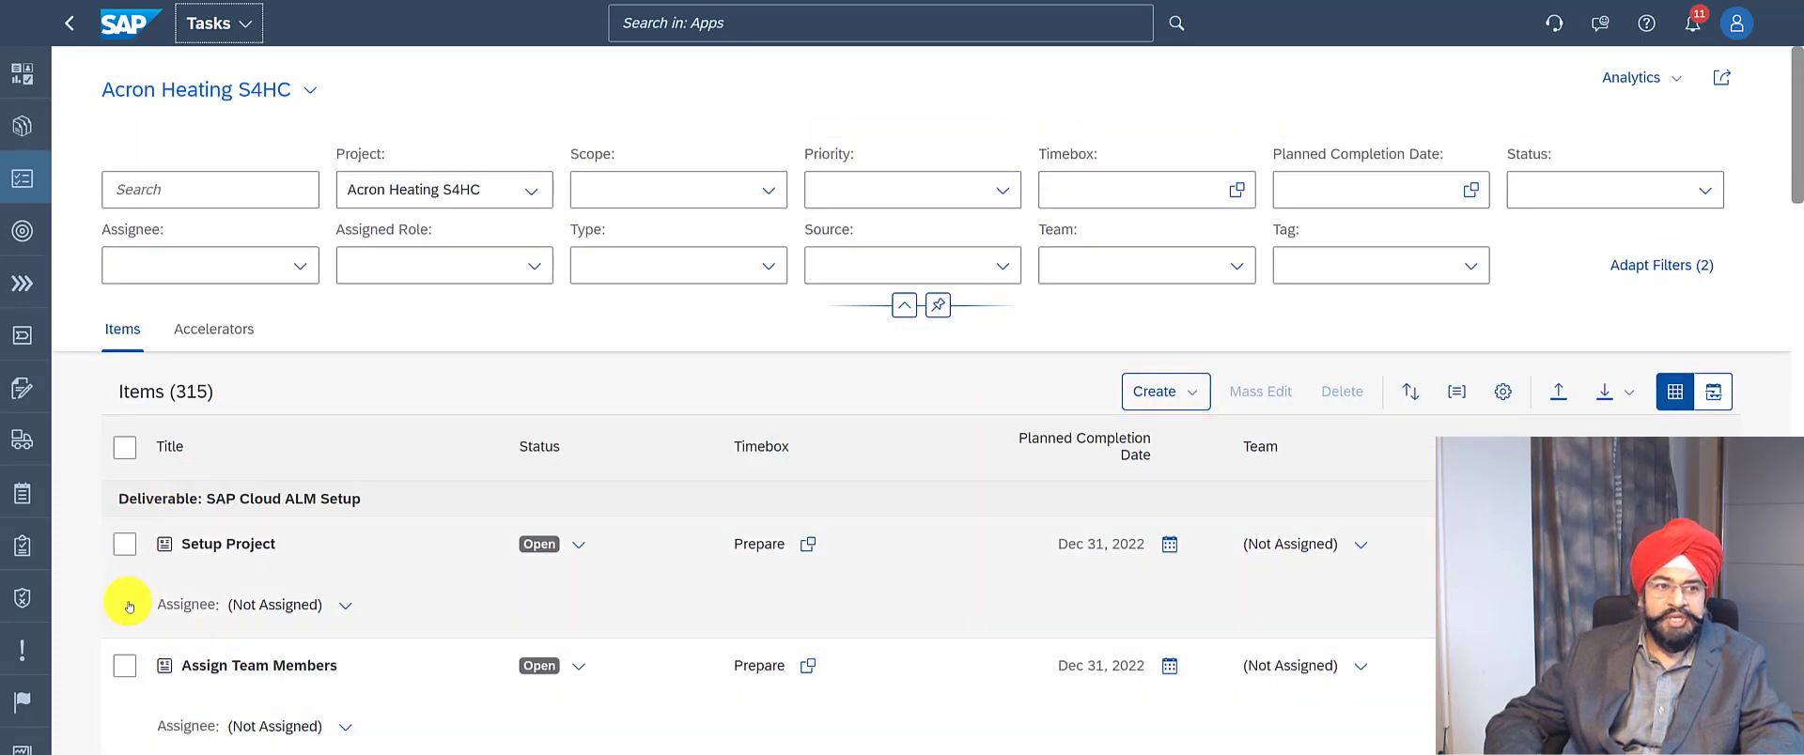
# - Select the Setup Project and Assign Team Members tasks and review which fields can be mass edited, without saving changes
pyautogui.scroll(-3, 470, 531)
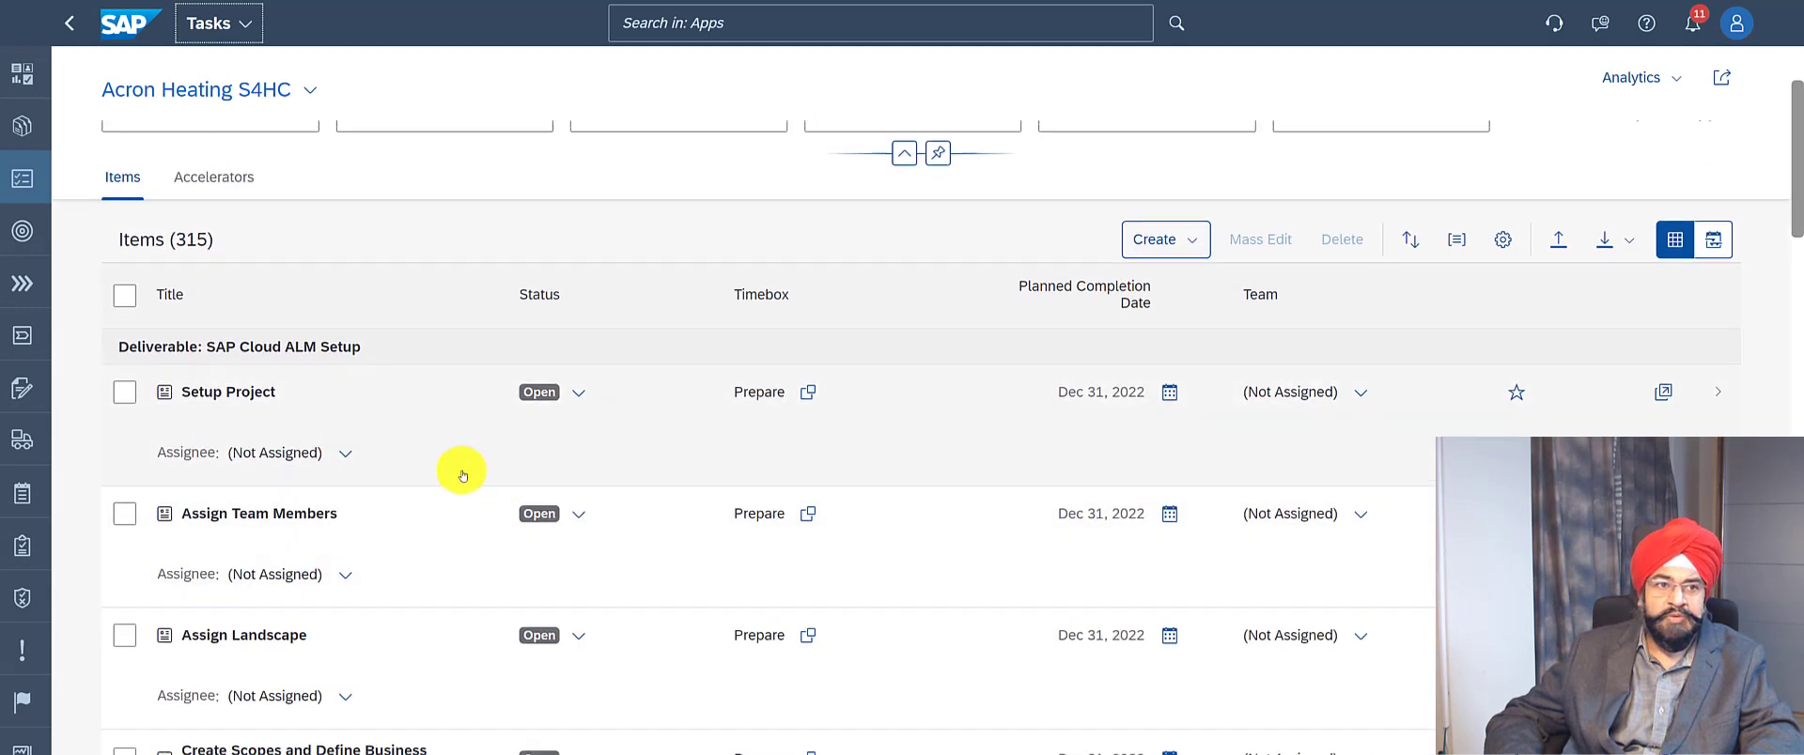
pyautogui.scroll(3, 462, 474)
pyautogui.click(120, 582)
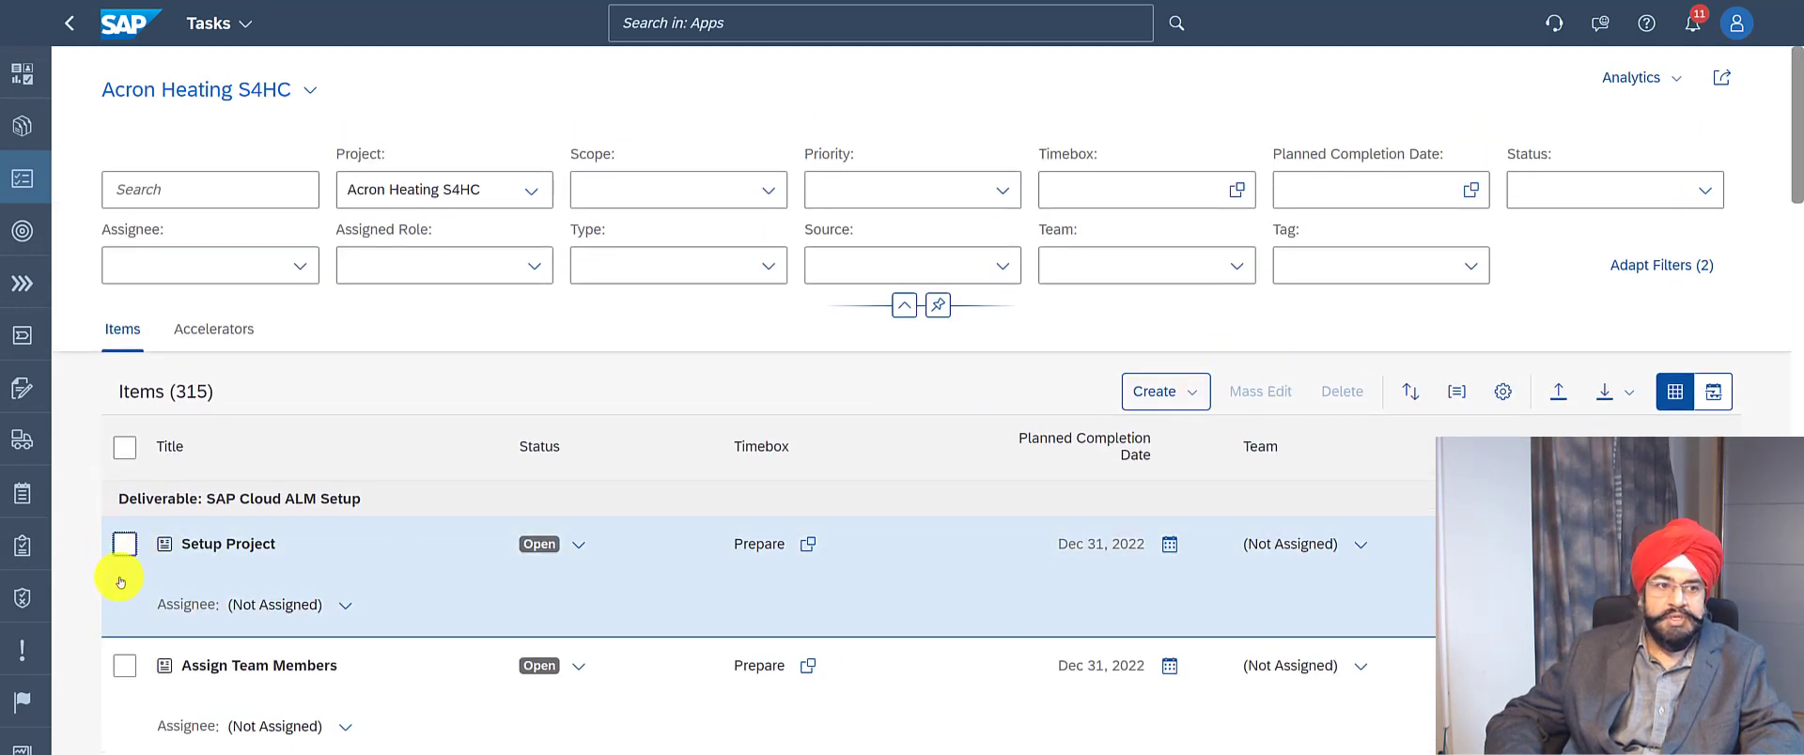
pyautogui.click(124, 665)
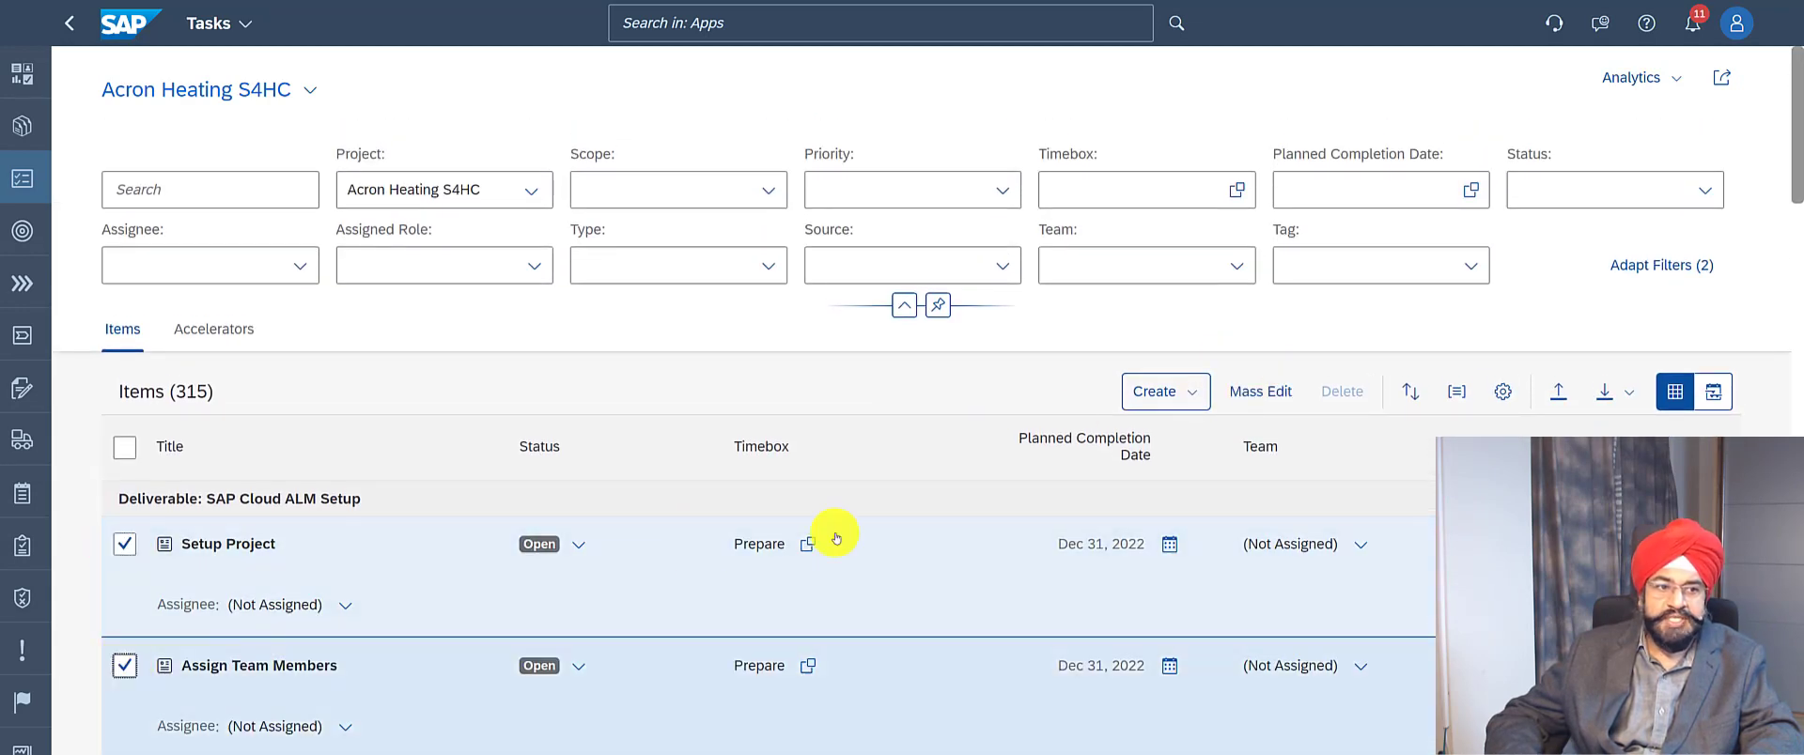
pyautogui.click(1276, 396)
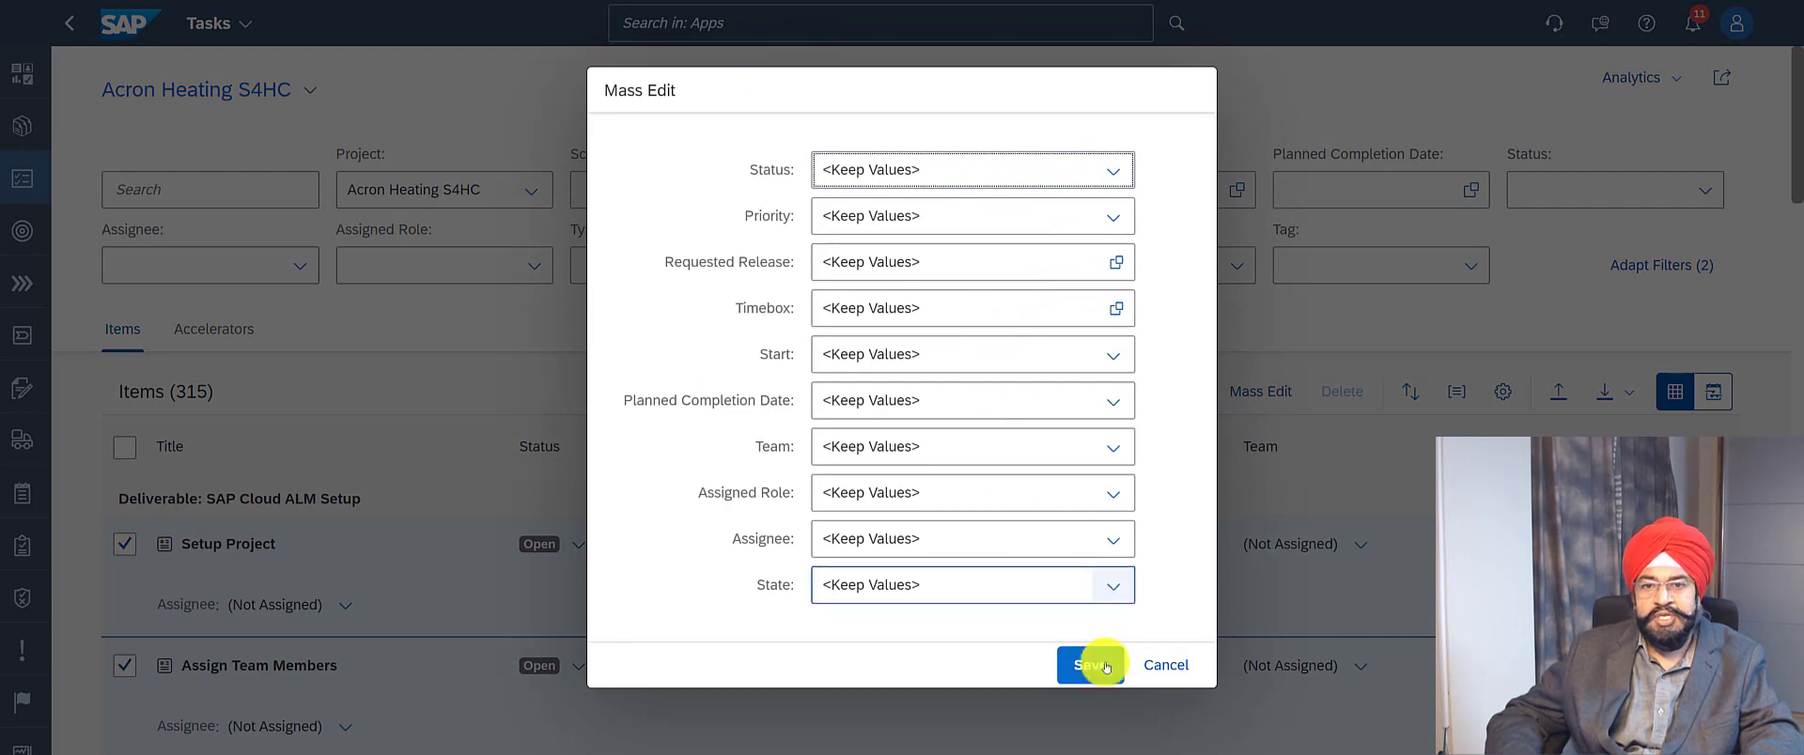
pyautogui.click(1165, 664)
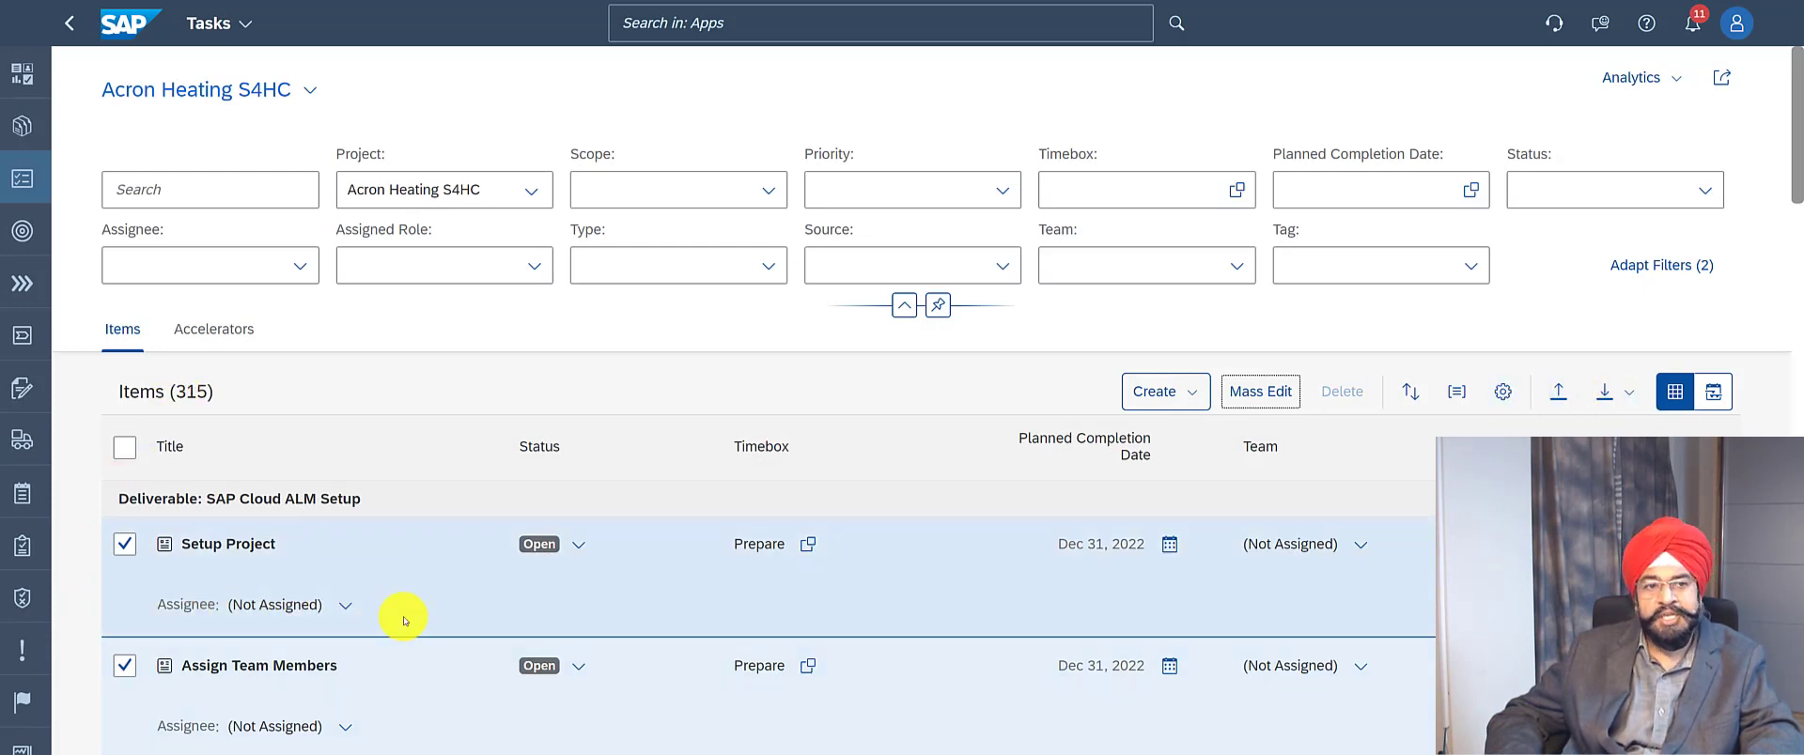
# - Show the tasks as a Gantt chart, widen the task table, collapse the filters and examine the timeboxes and milestones on the timeline
pyautogui.click(1705, 399)
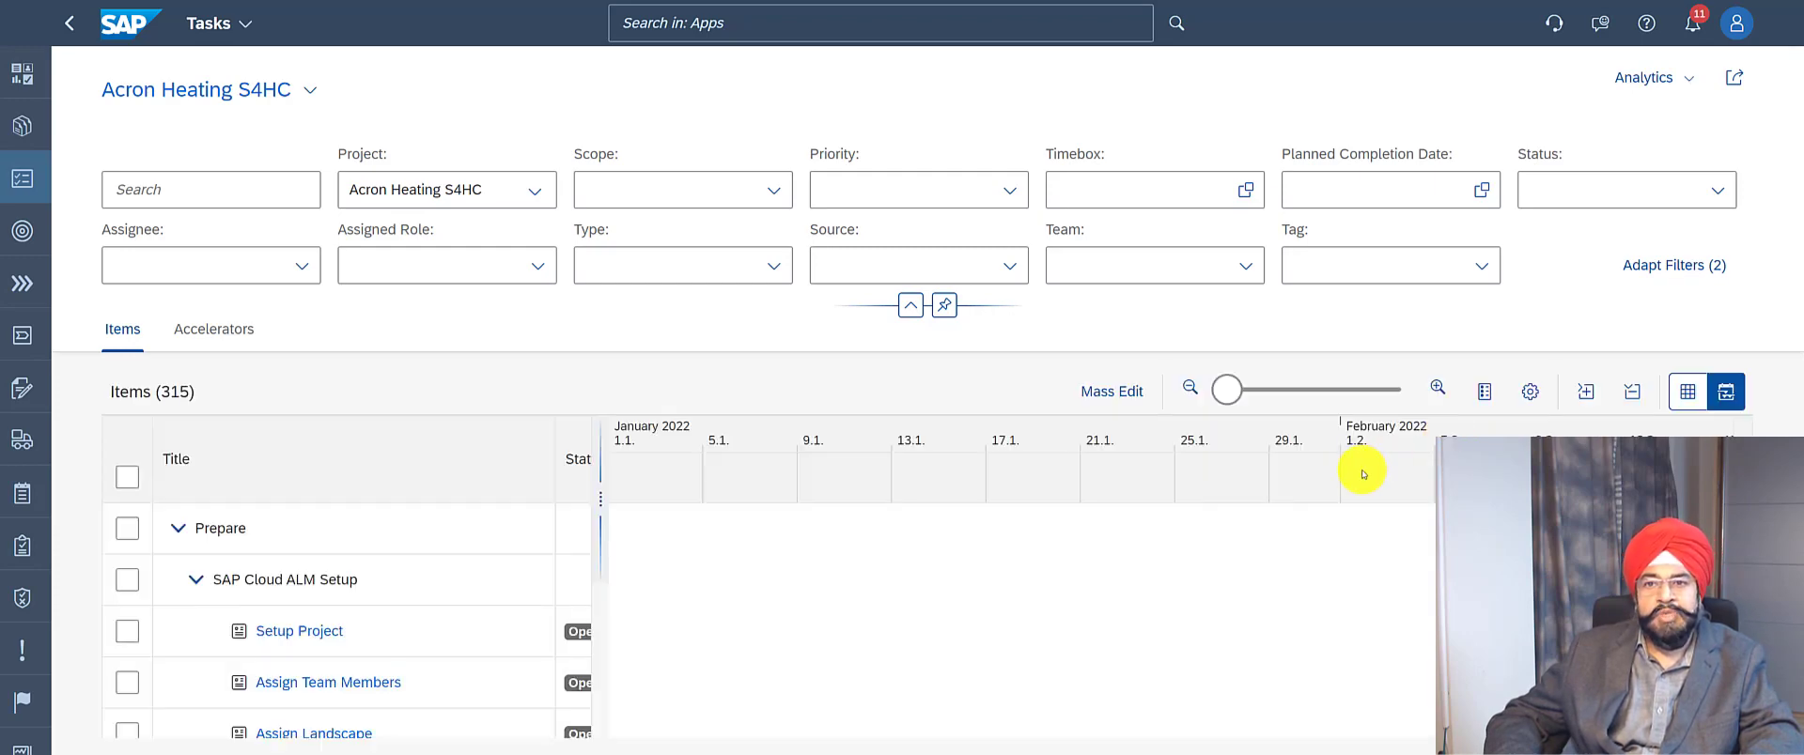
pyautogui.scroll(-3, 1311, 537)
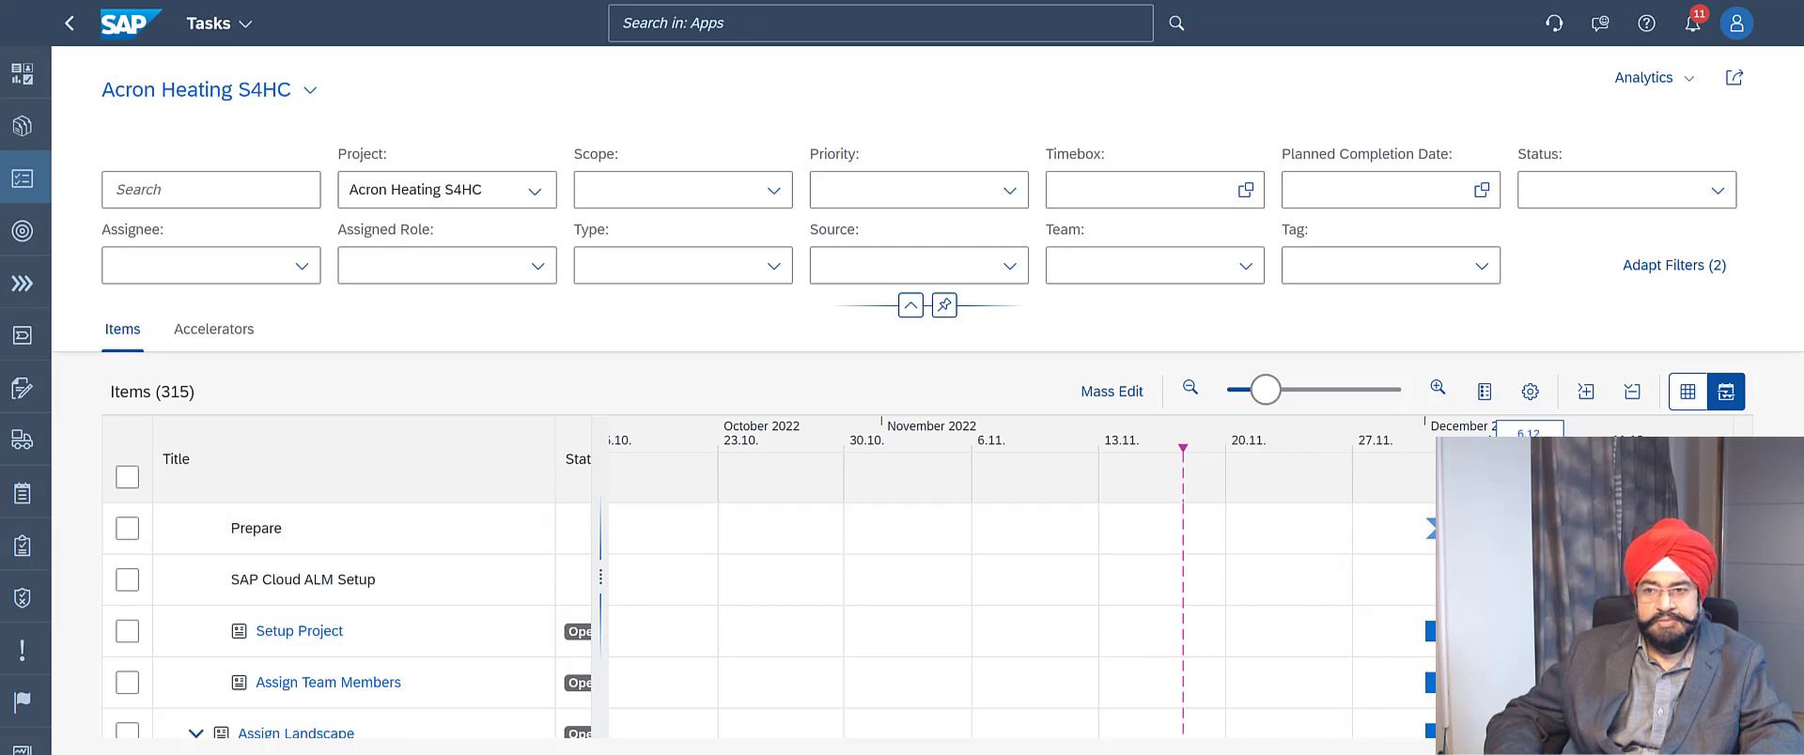
pyautogui.scroll(-4, 589, 576)
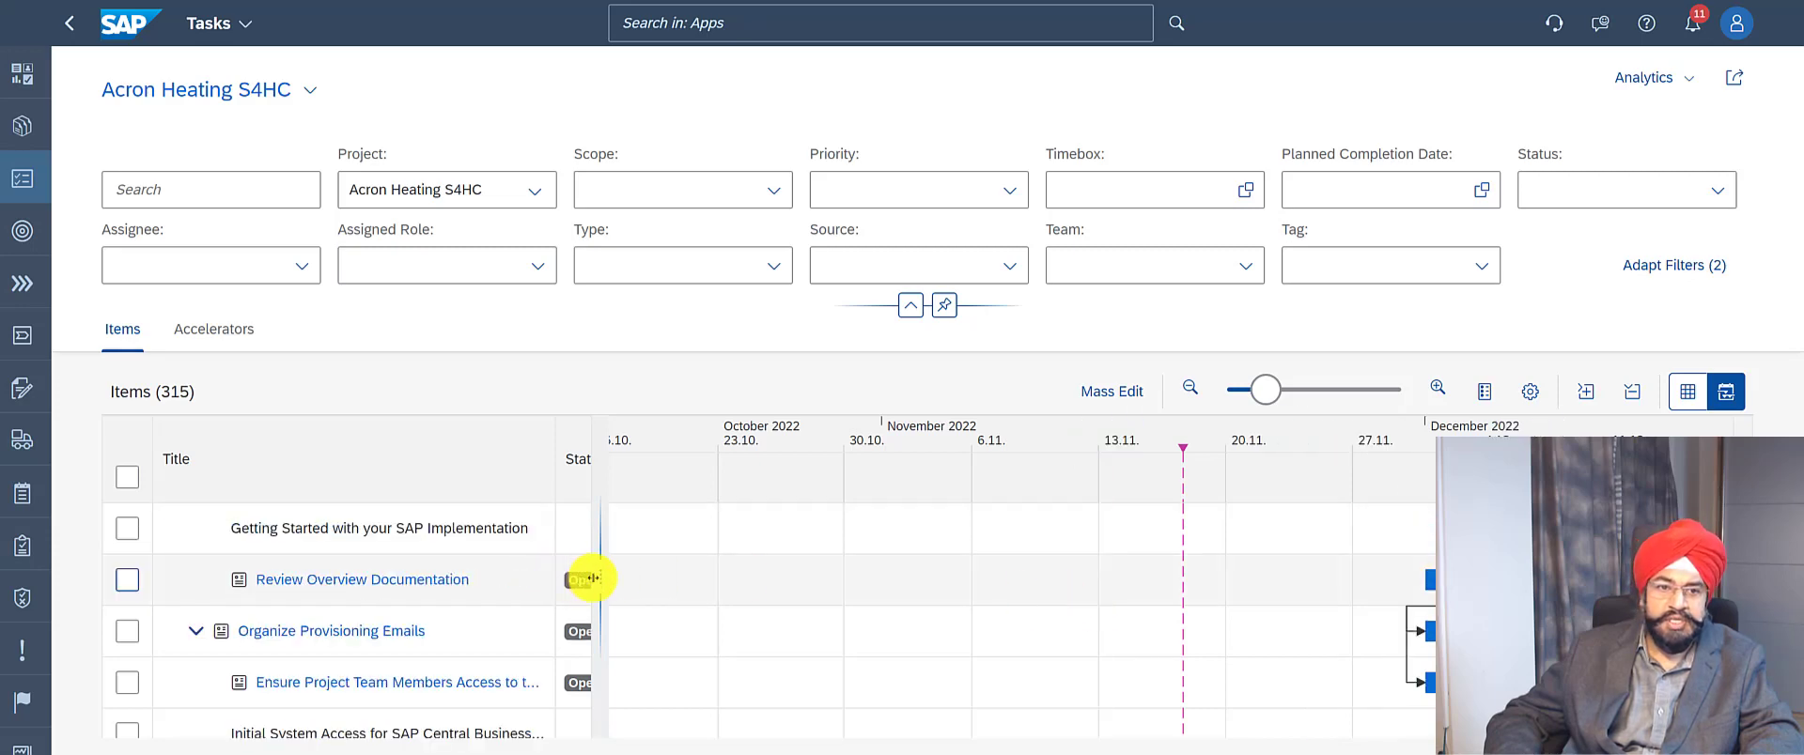
pyautogui.moveTo(680, 579); pyautogui.dragTo(826, 573)
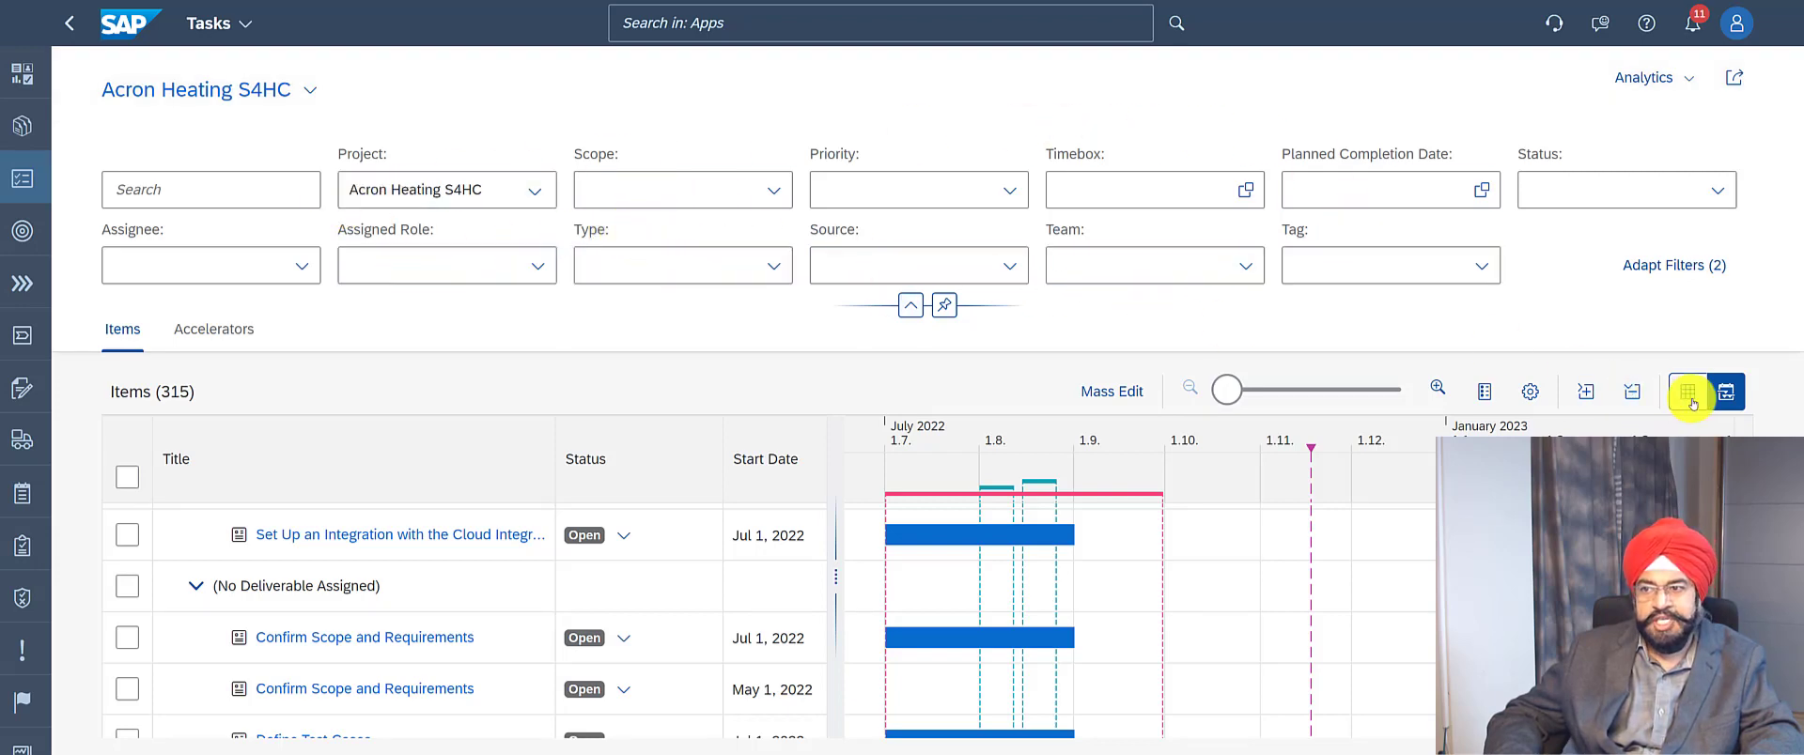
pyautogui.click(909, 310)
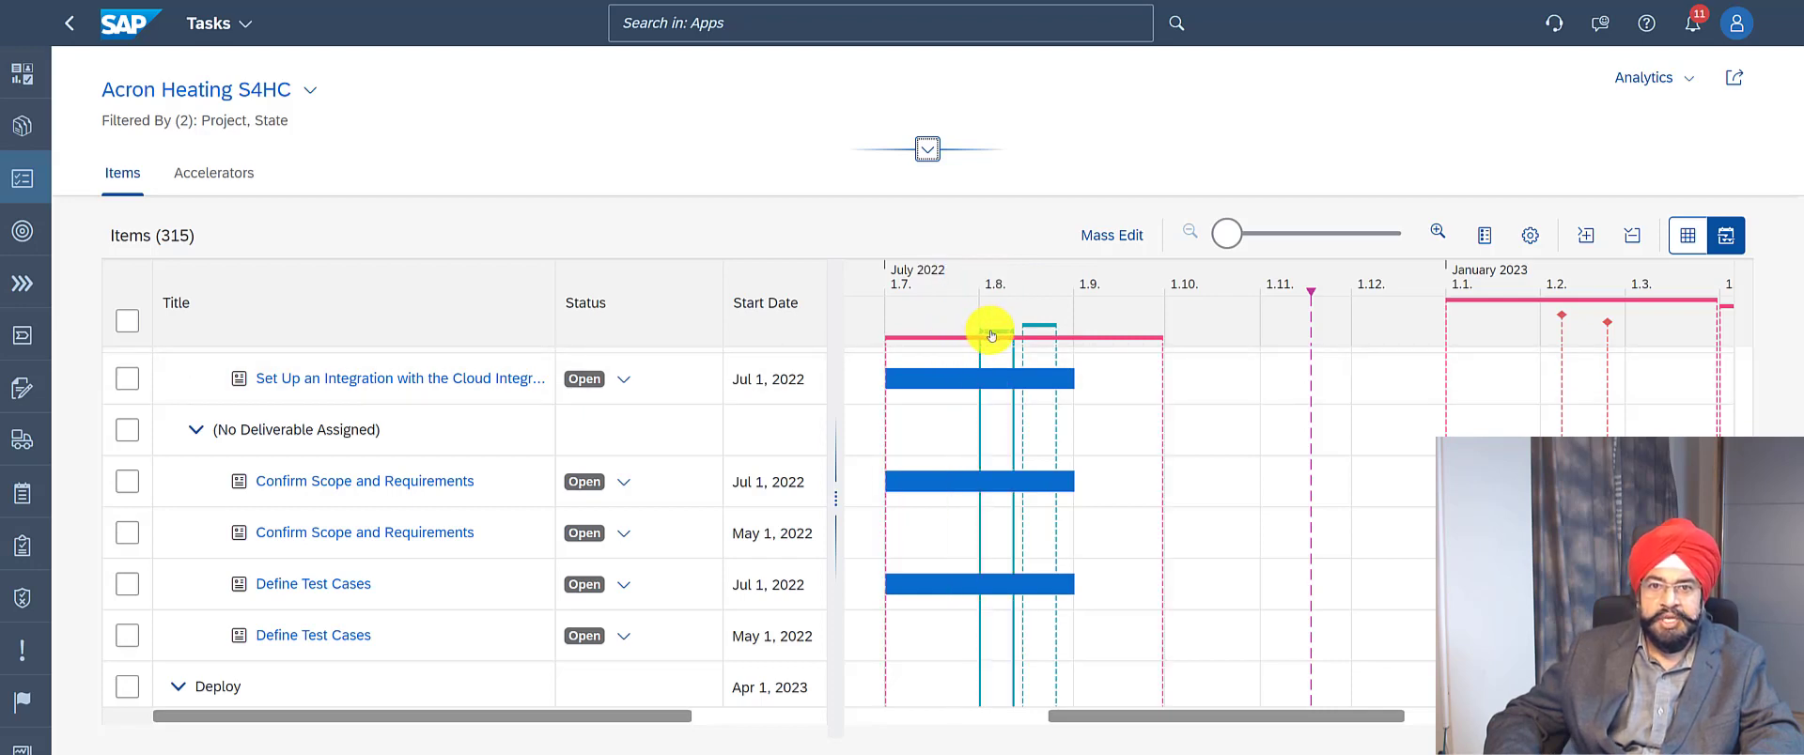
pyautogui.moveTo(991, 335)
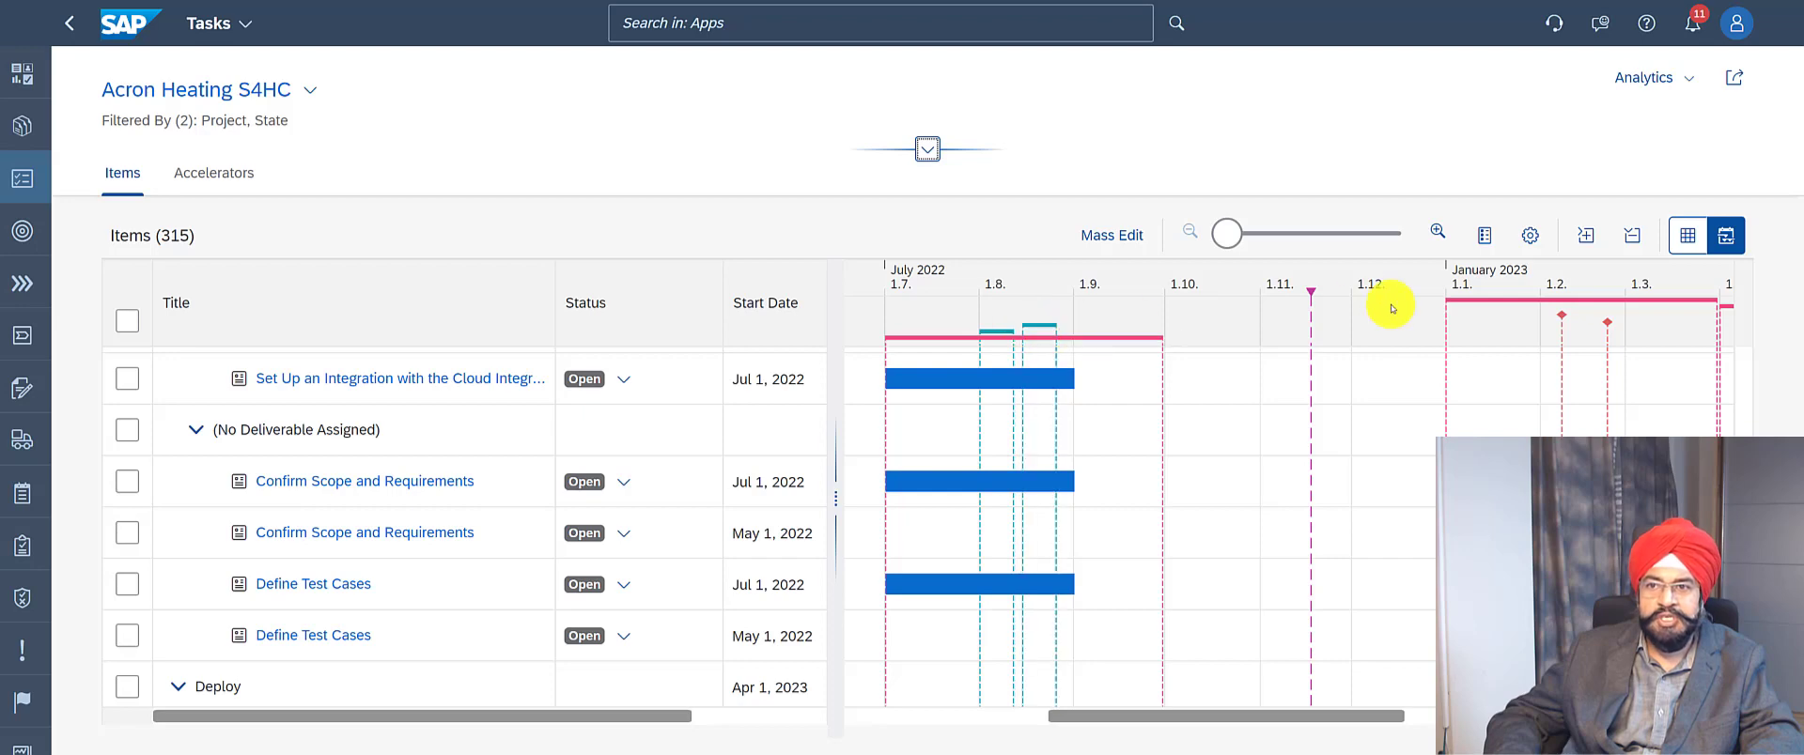
pyautogui.moveTo(1542, 305)
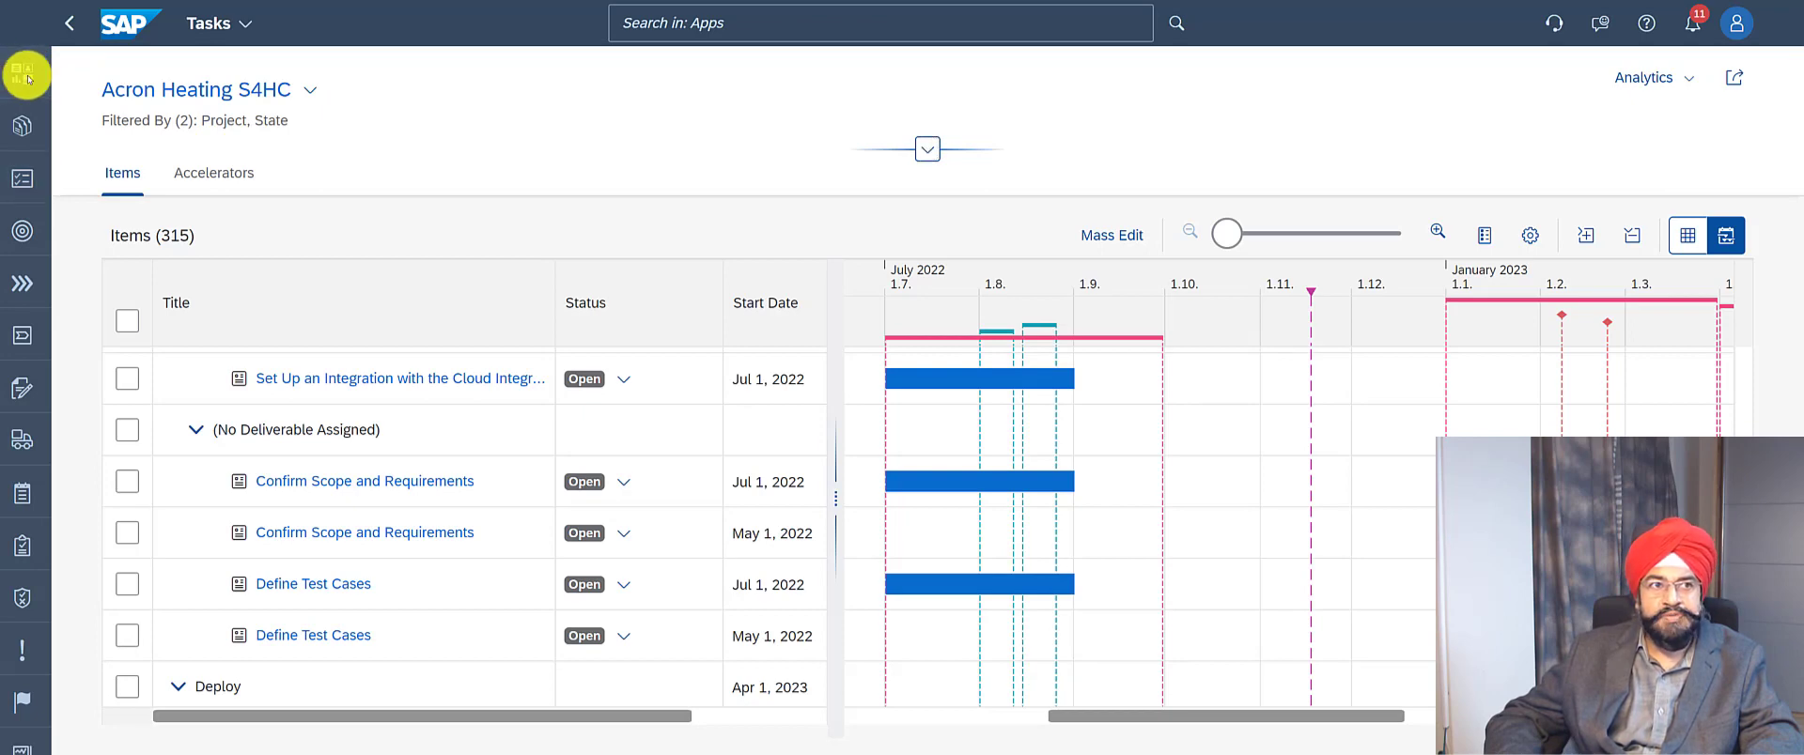
# - Go to the Project Overview and review its progress, task and event cards, including the grouping options for Task Distribution
pyautogui.click(25, 75)
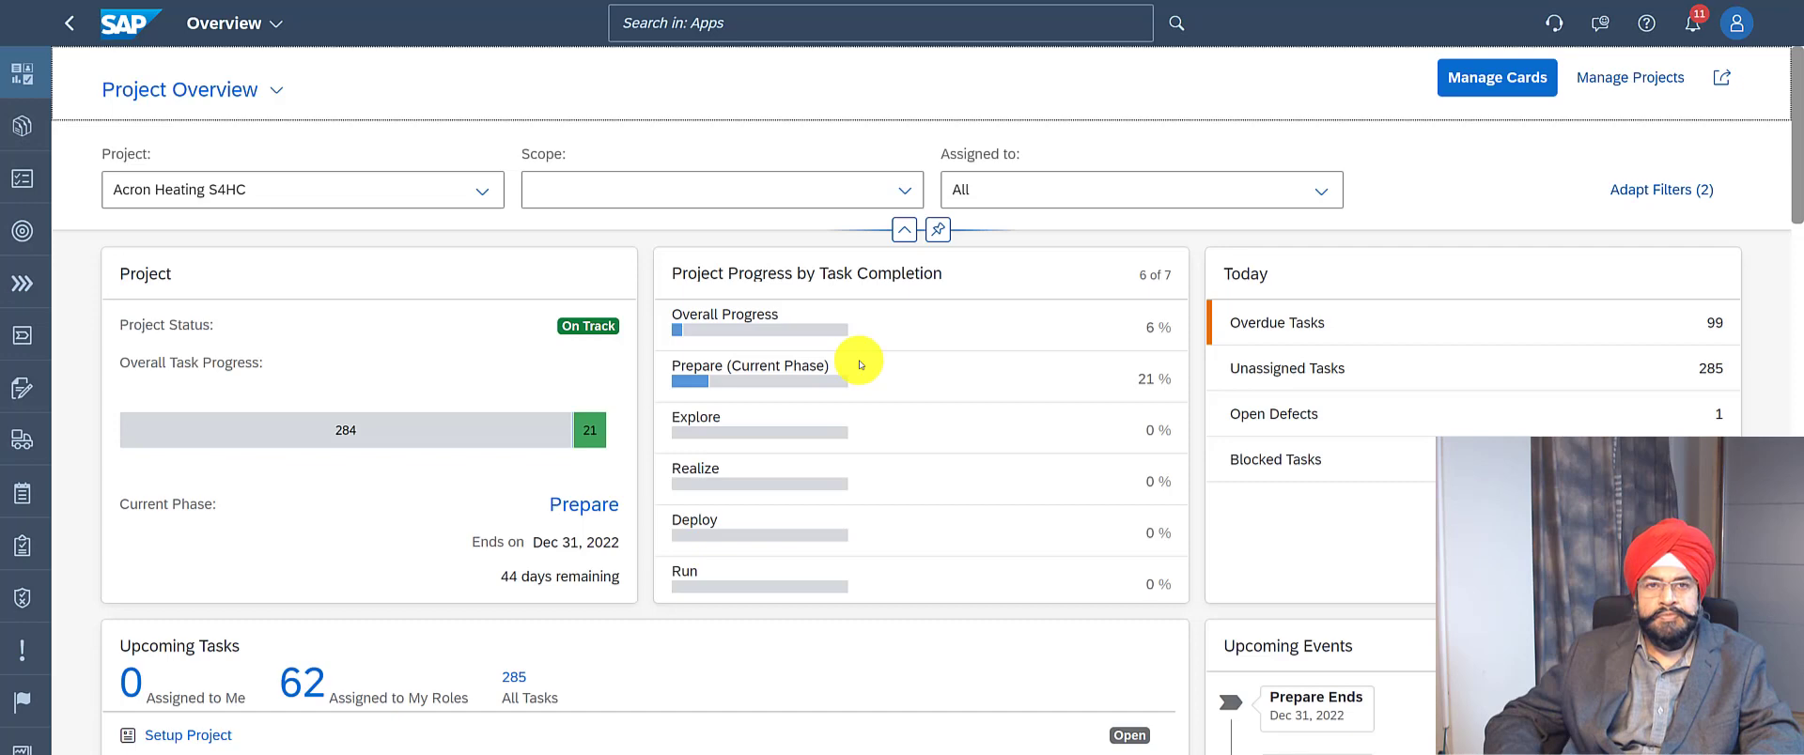
pyautogui.scroll(-5, 892, 389)
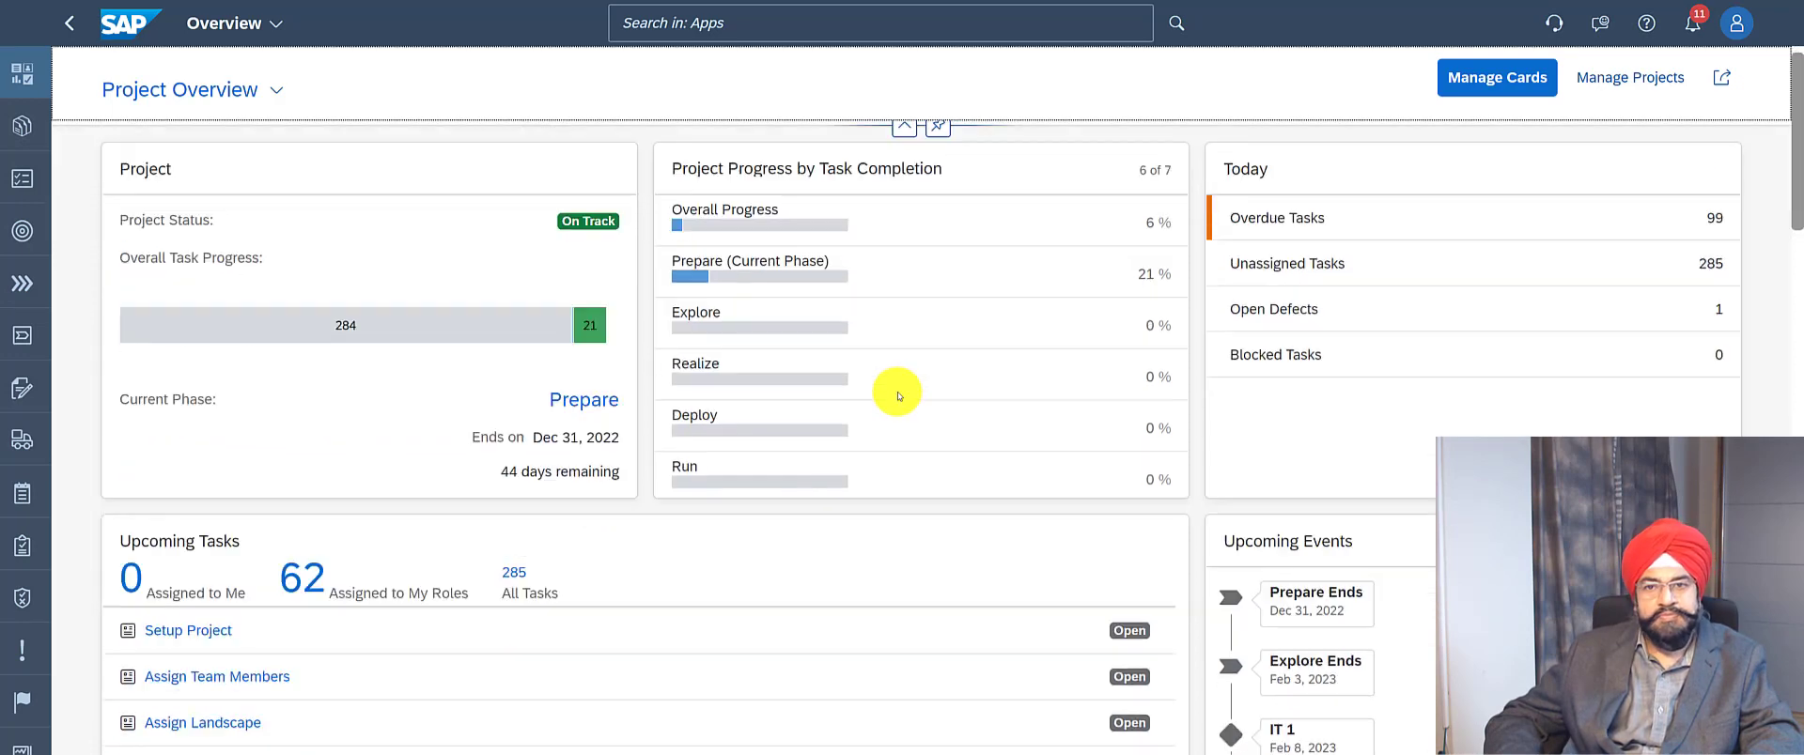
pyautogui.scroll(-2, 898, 396)
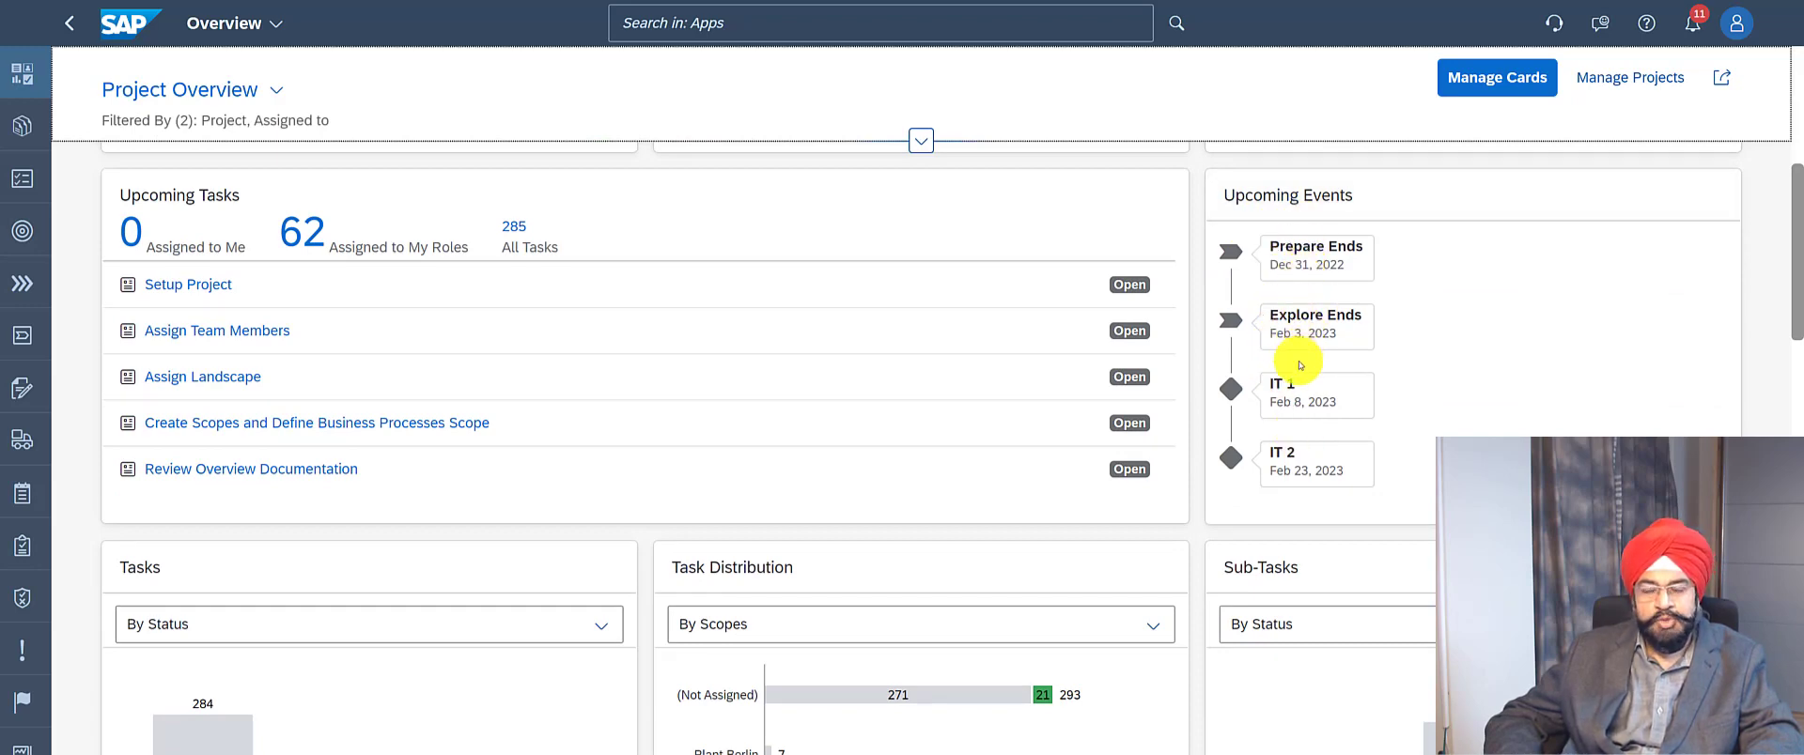
pyautogui.scroll(-2, 1297, 409)
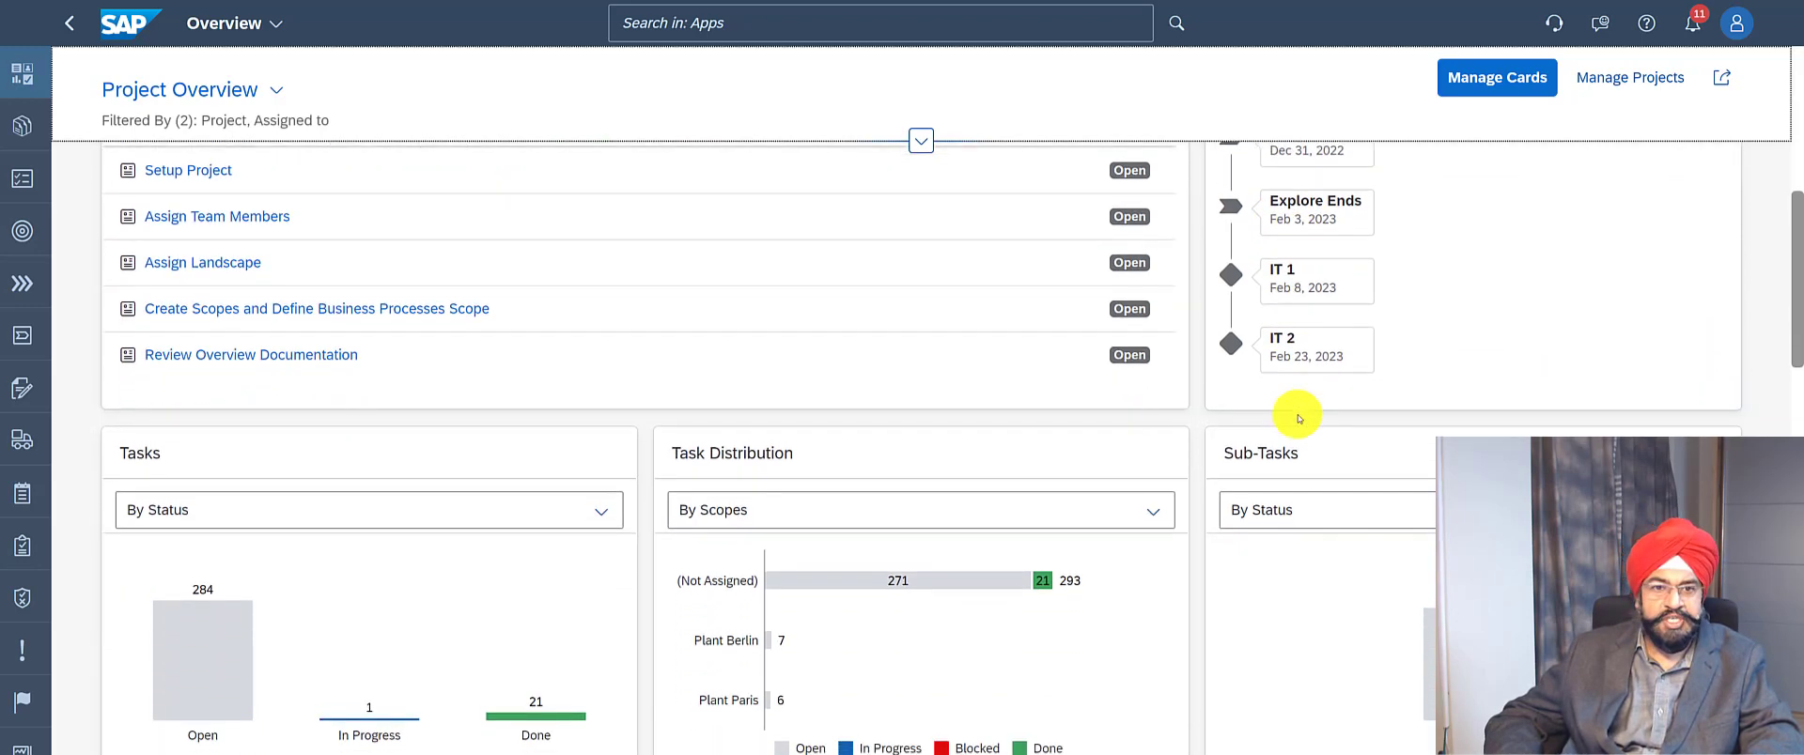
pyautogui.scroll(-5, 1297, 414)
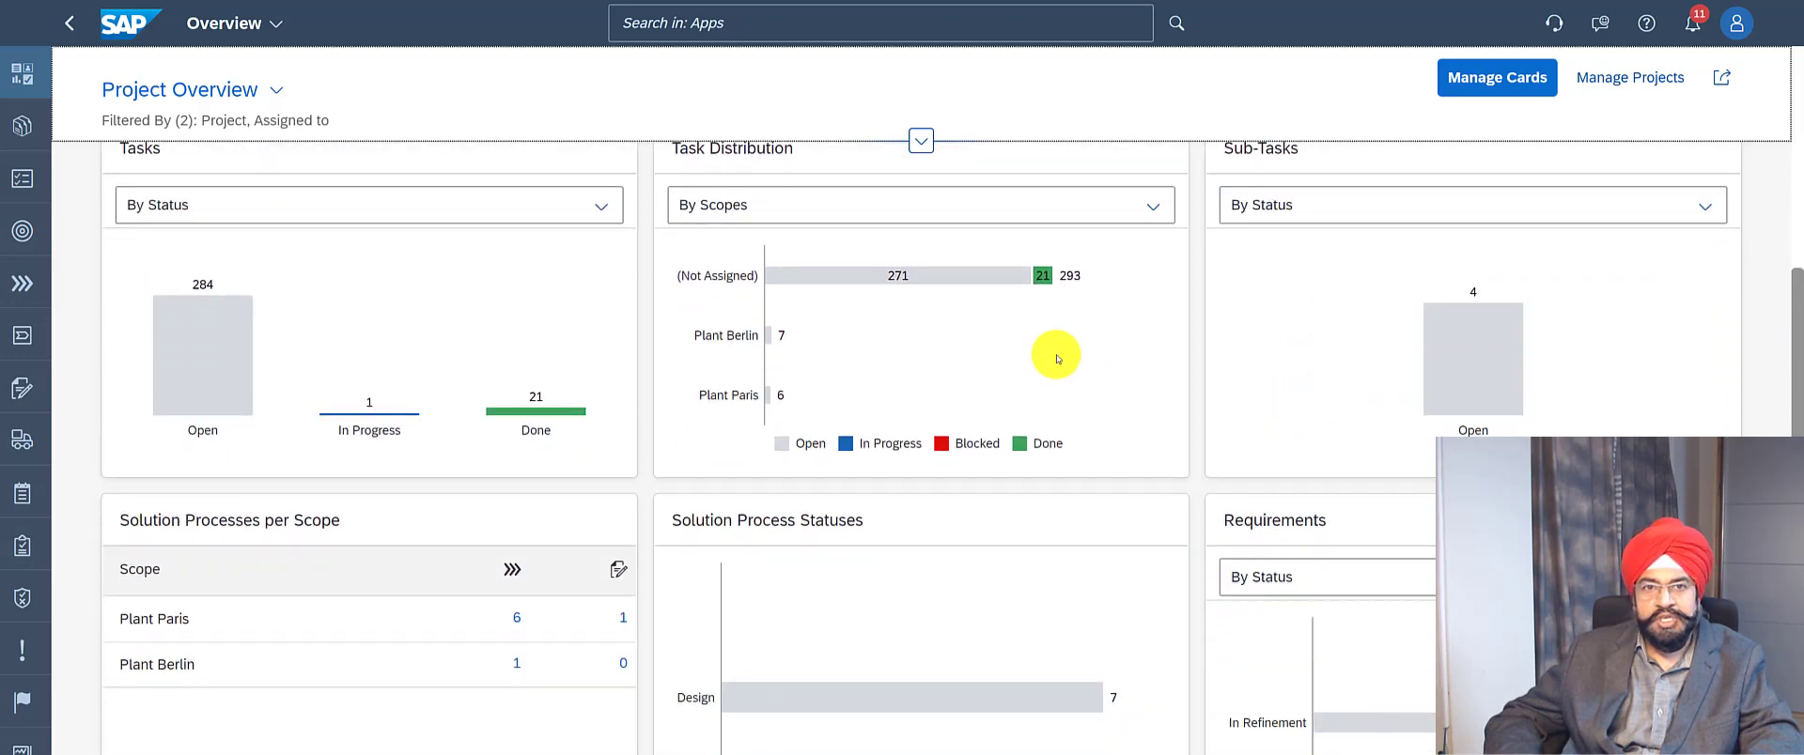
pyautogui.click(1156, 206)
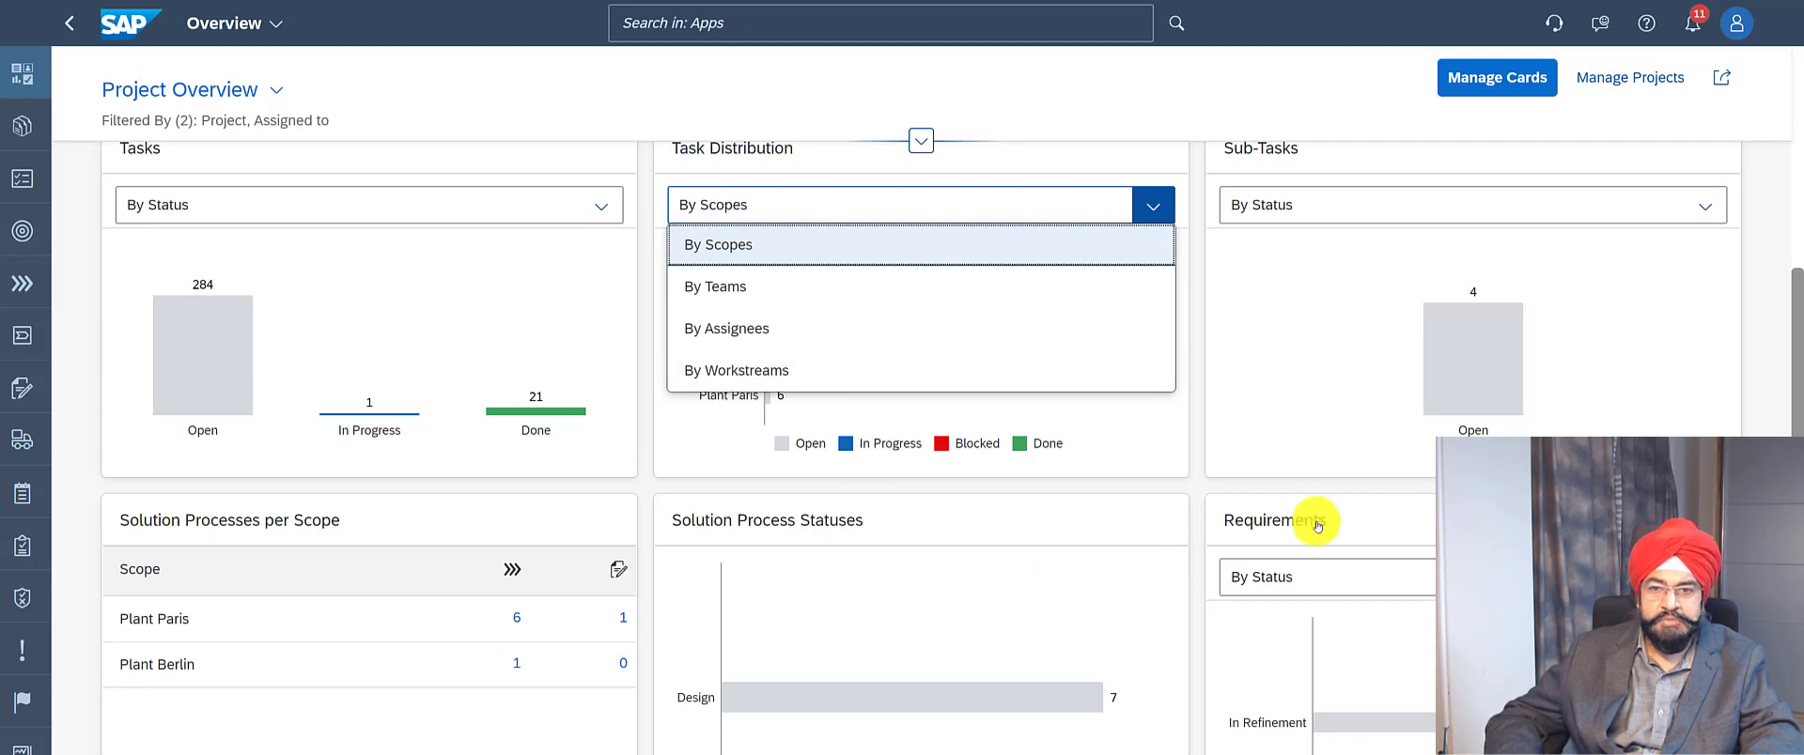
pyautogui.scroll(4, 1707, 363)
pyautogui.scroll(5, 1709, 364)
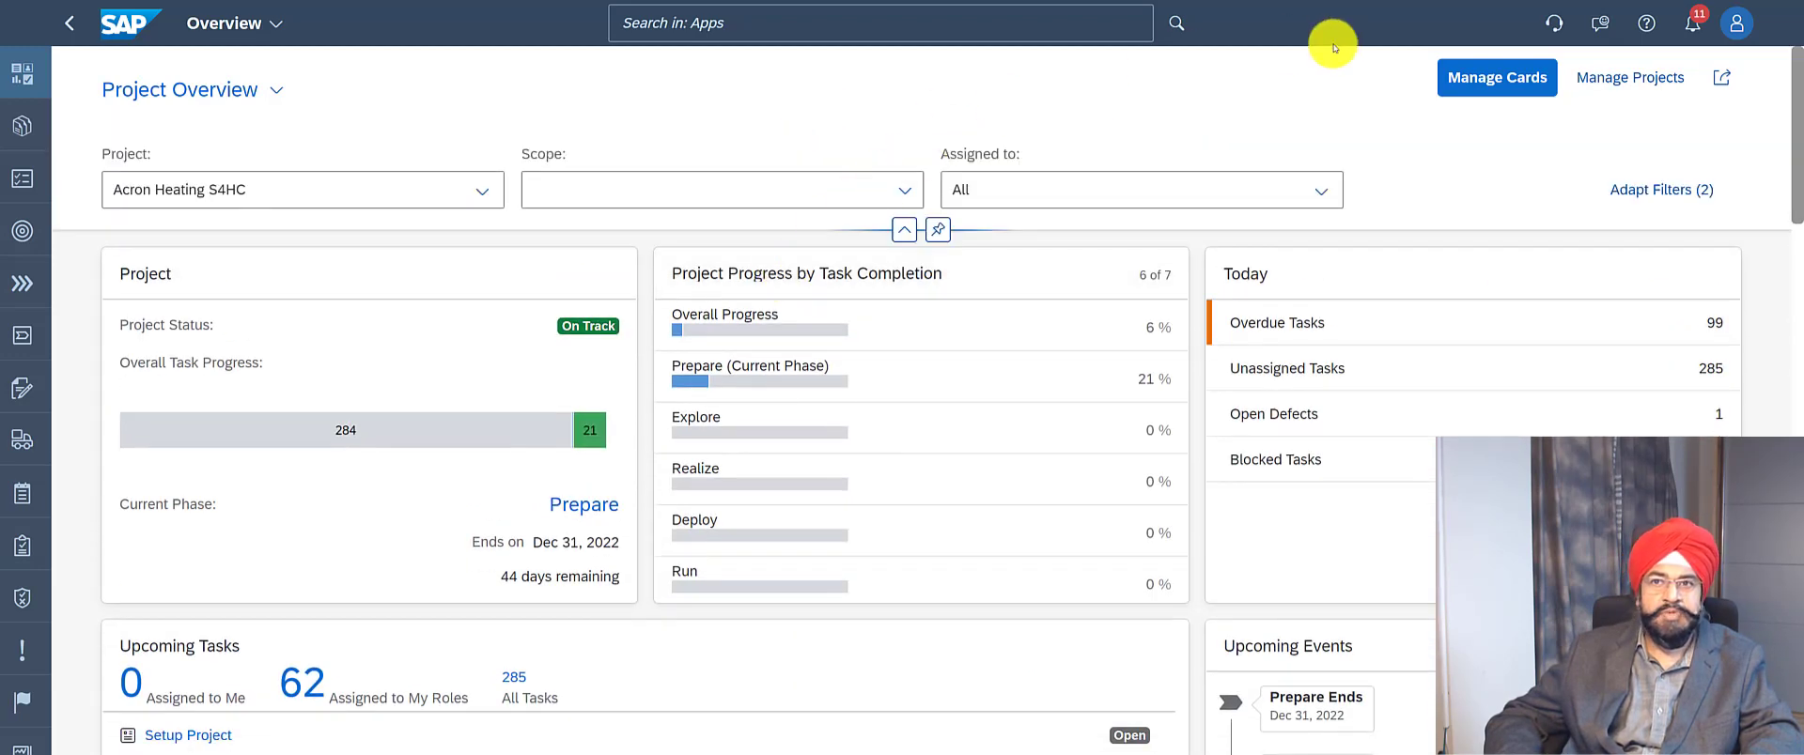
# - Review which cards can be shown or hidden on the Project Overview, and leave the card selection without applying changes
pyautogui.click(1477, 85)
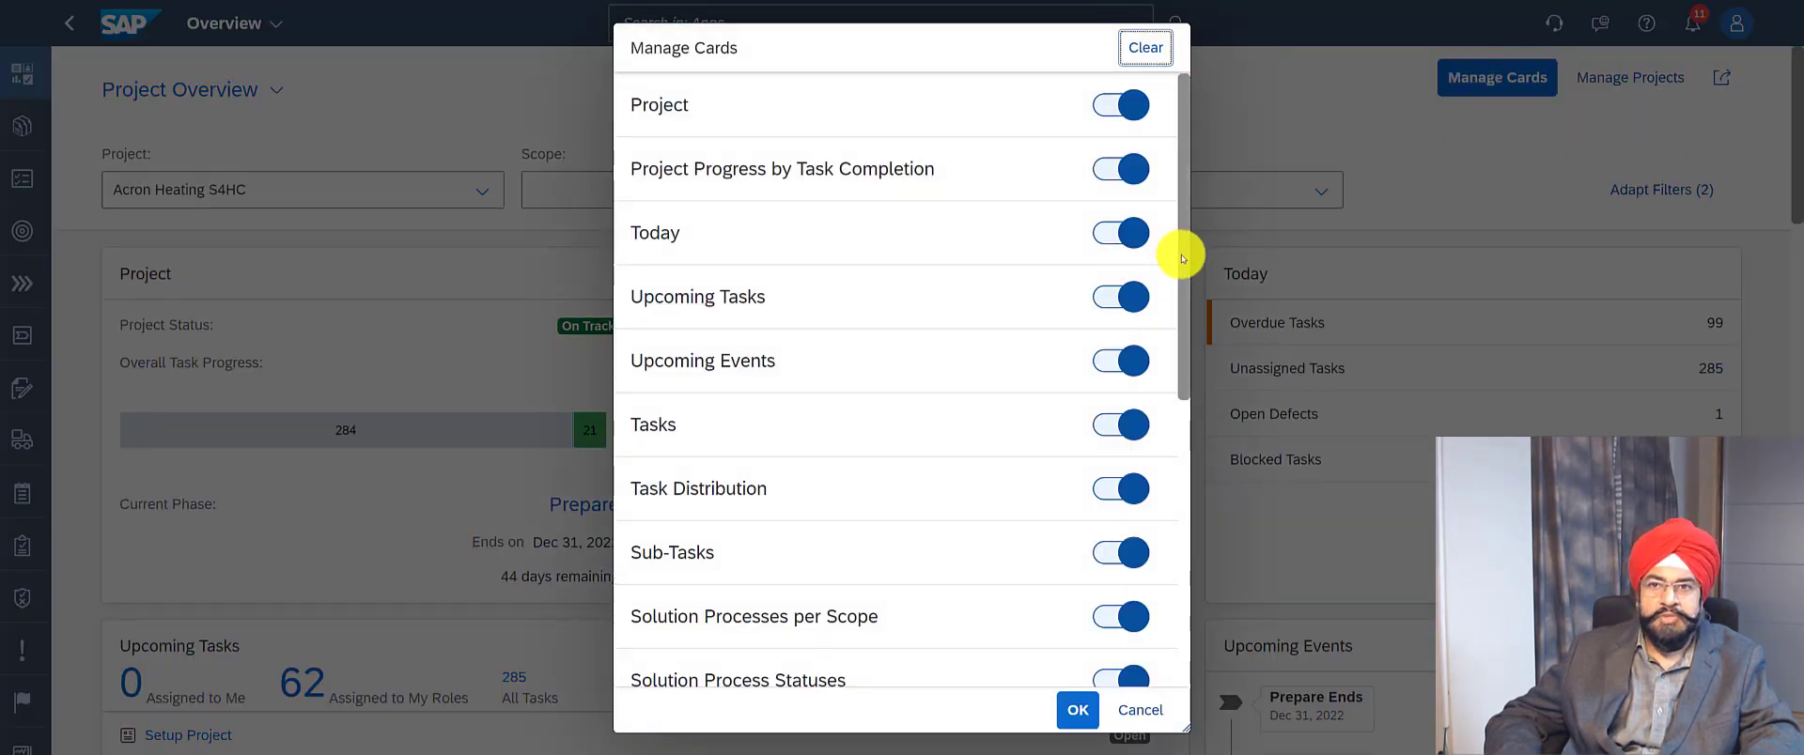
pyautogui.moveTo(1182, 258); pyautogui.dragTo(1195, 229)
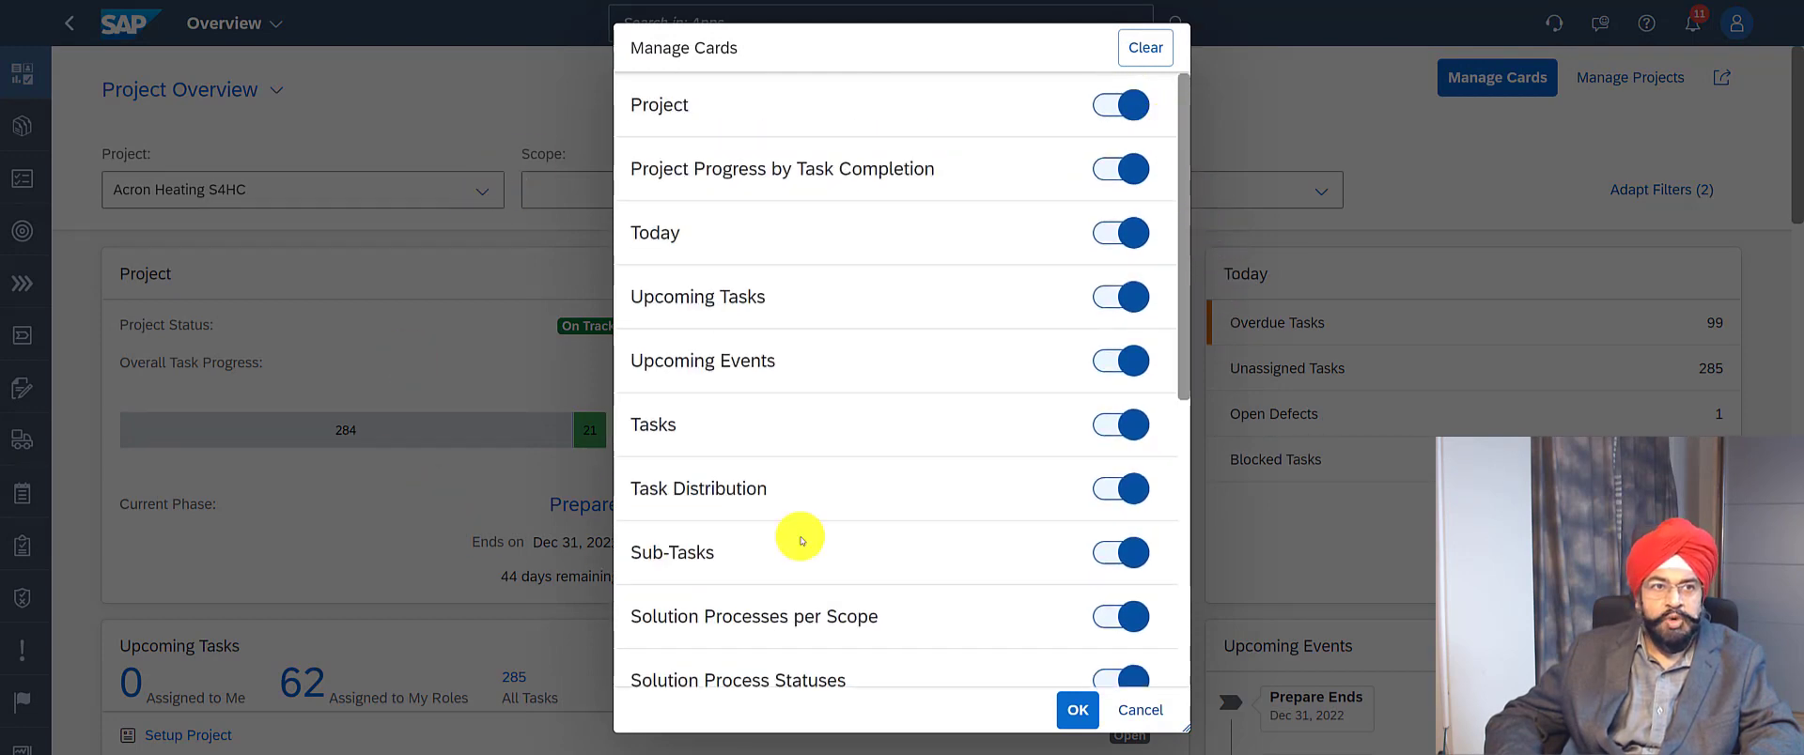
pyautogui.click(1147, 716)
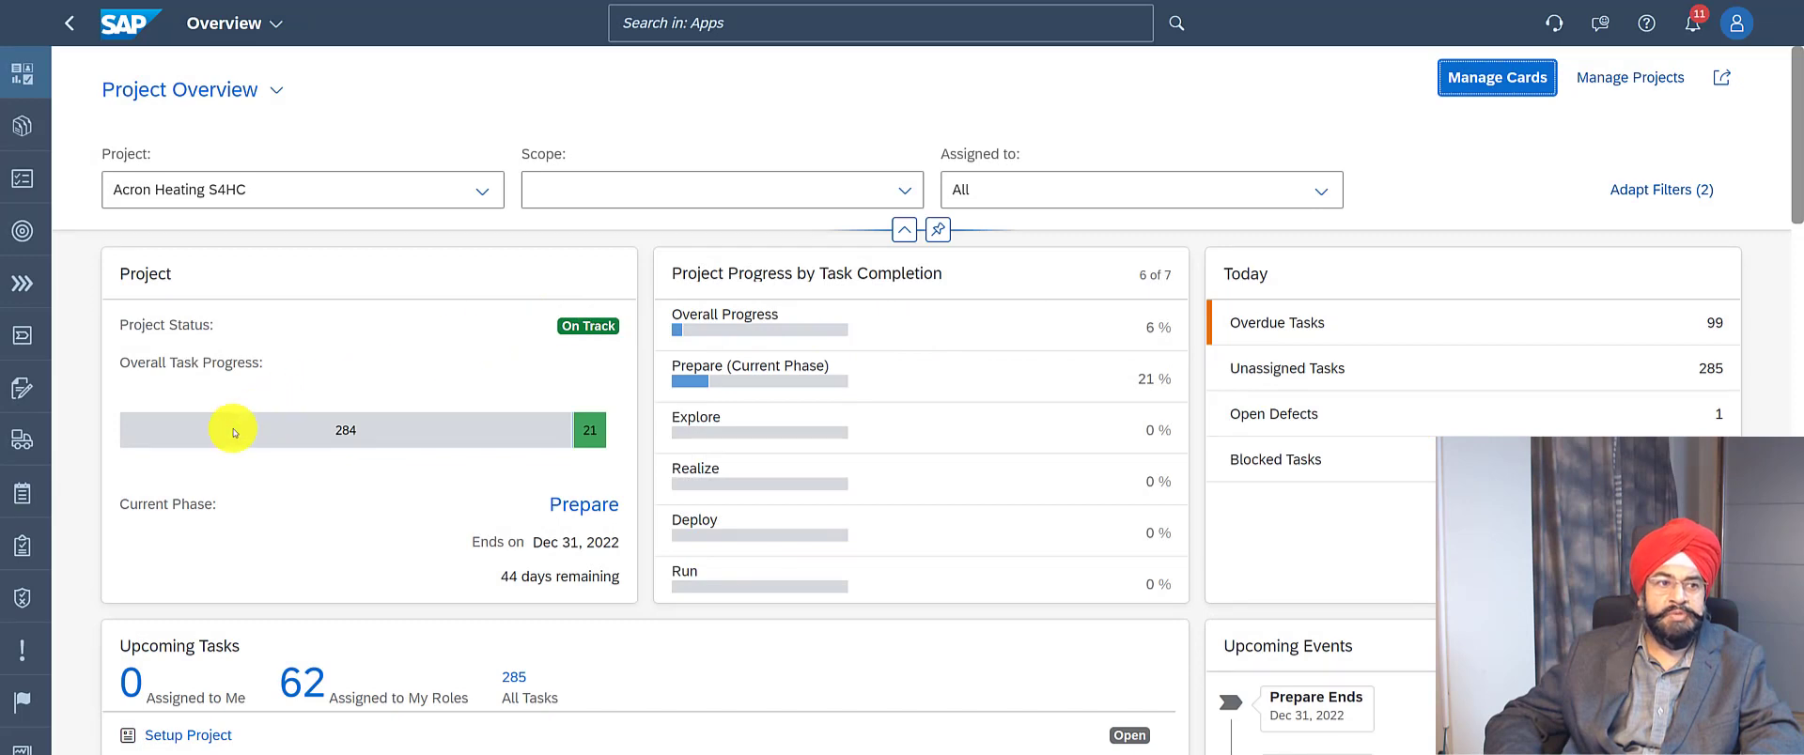
# - Switch to the Analytics app and look through the available project, task, requirement, traceability, test and defect reports
pyautogui.click(29, 748)
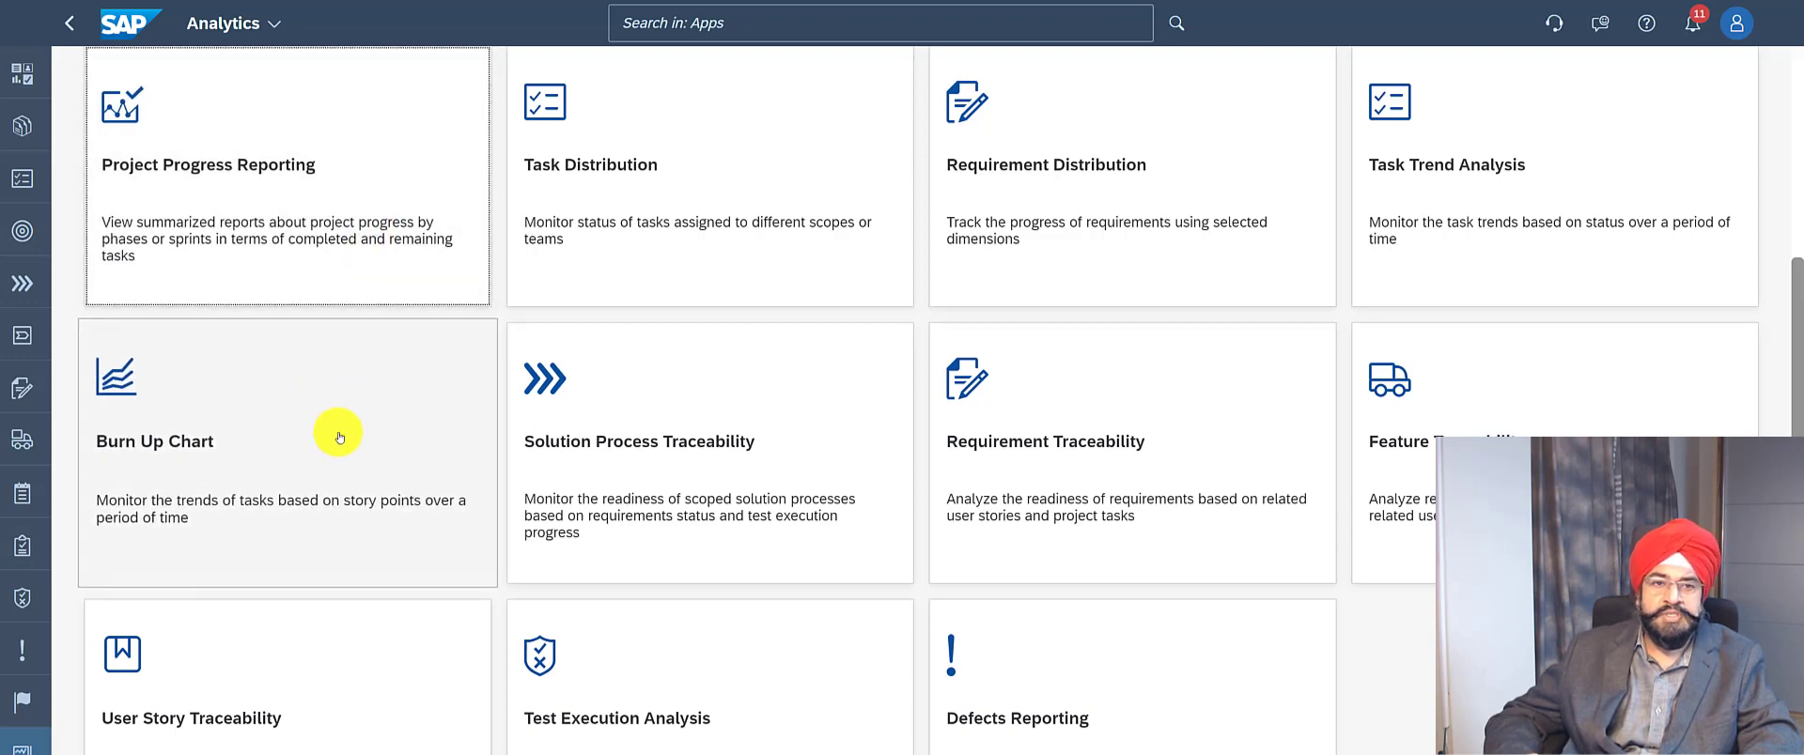
pyautogui.scroll(-1, 339, 438)
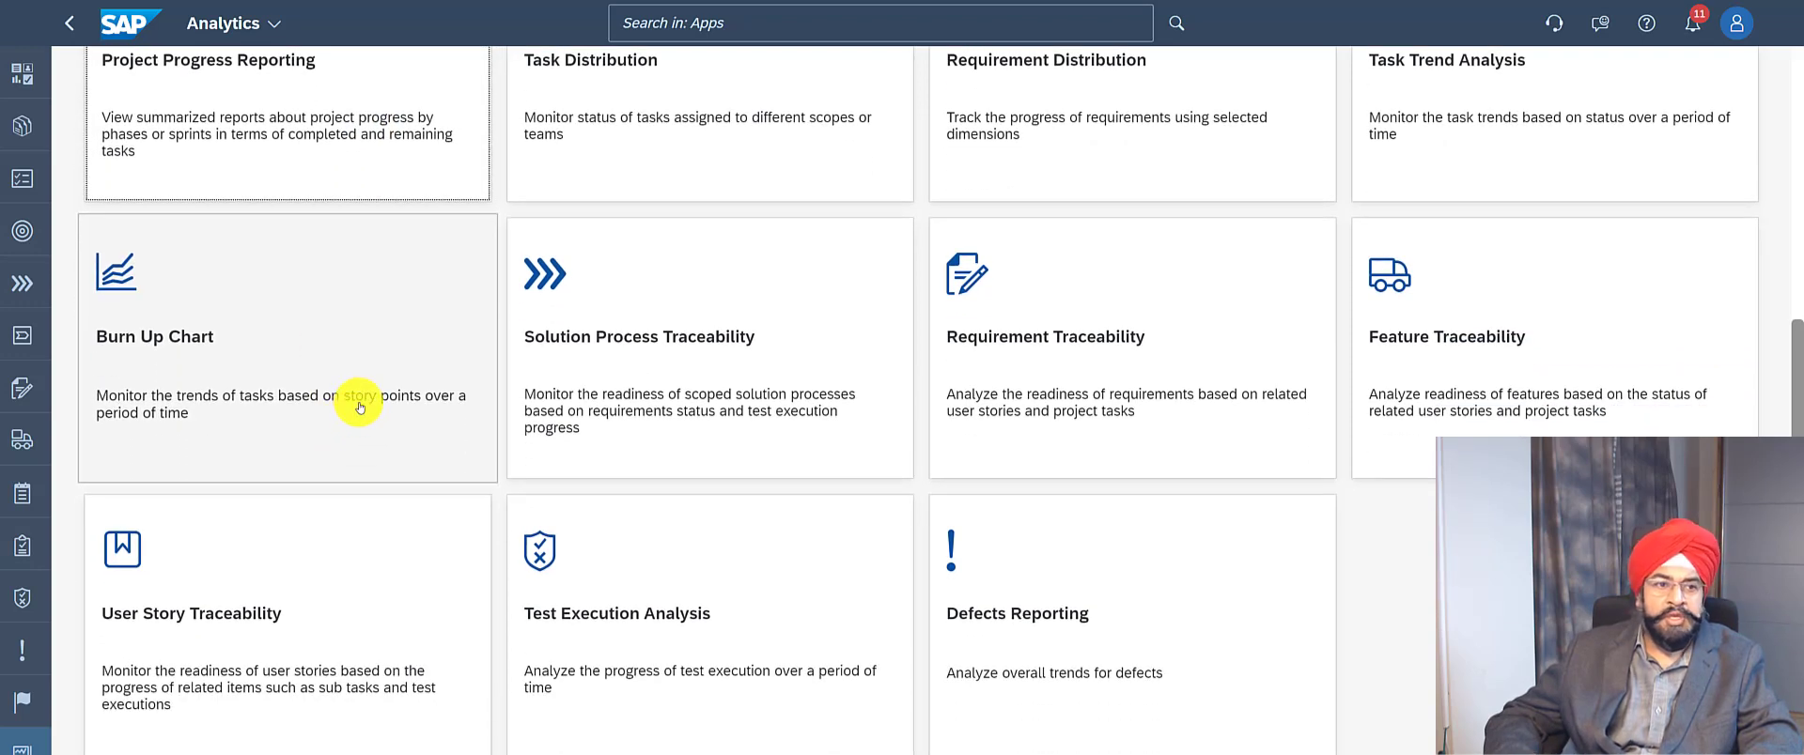
pyautogui.scroll(2, 358, 404)
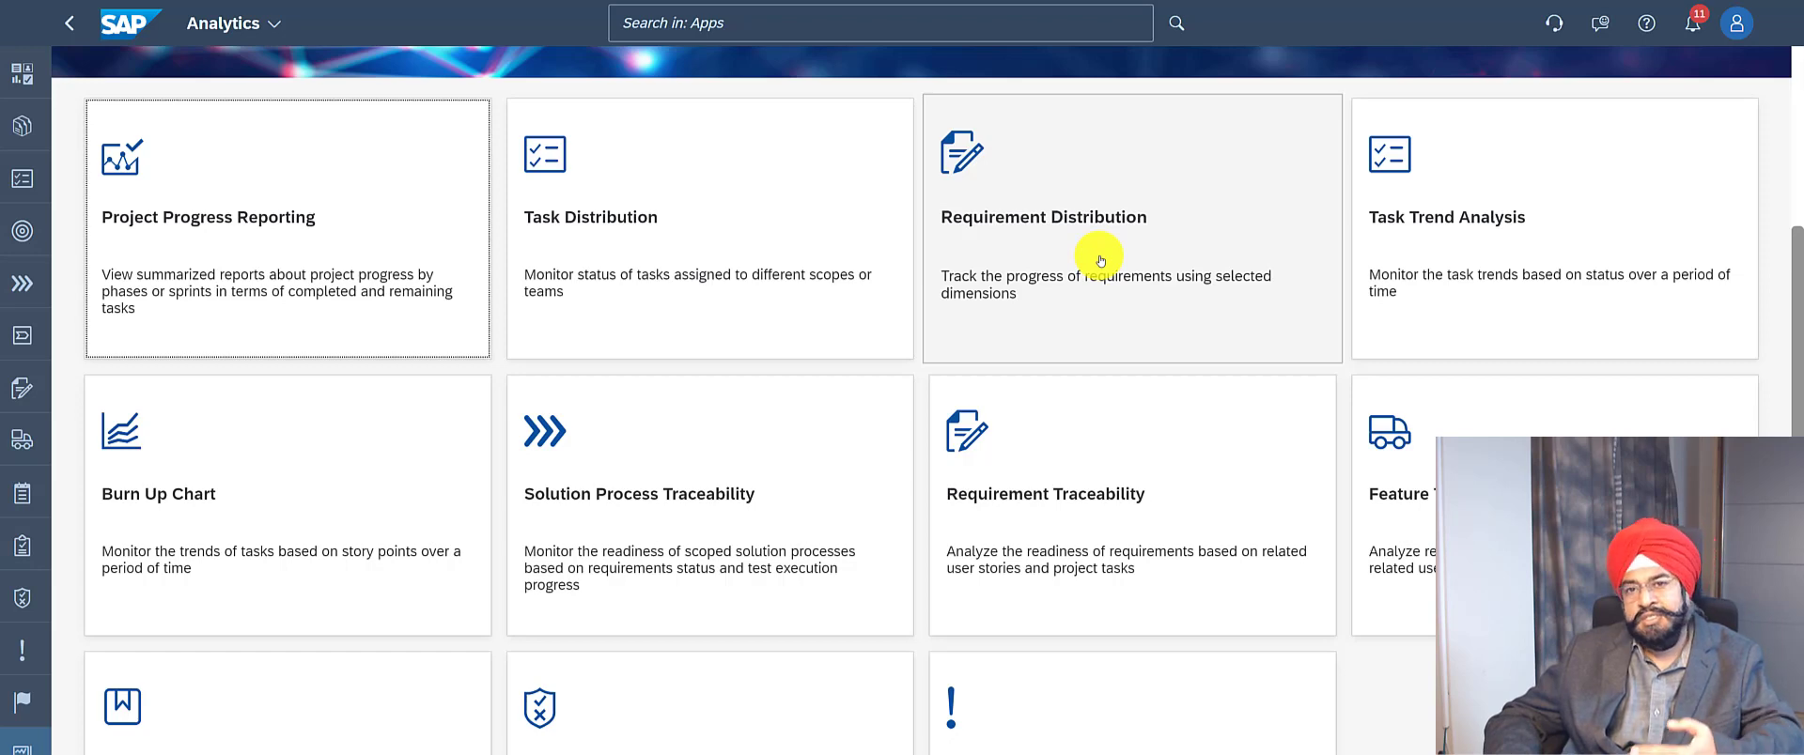
pyautogui.scroll(3, 1097, 263)
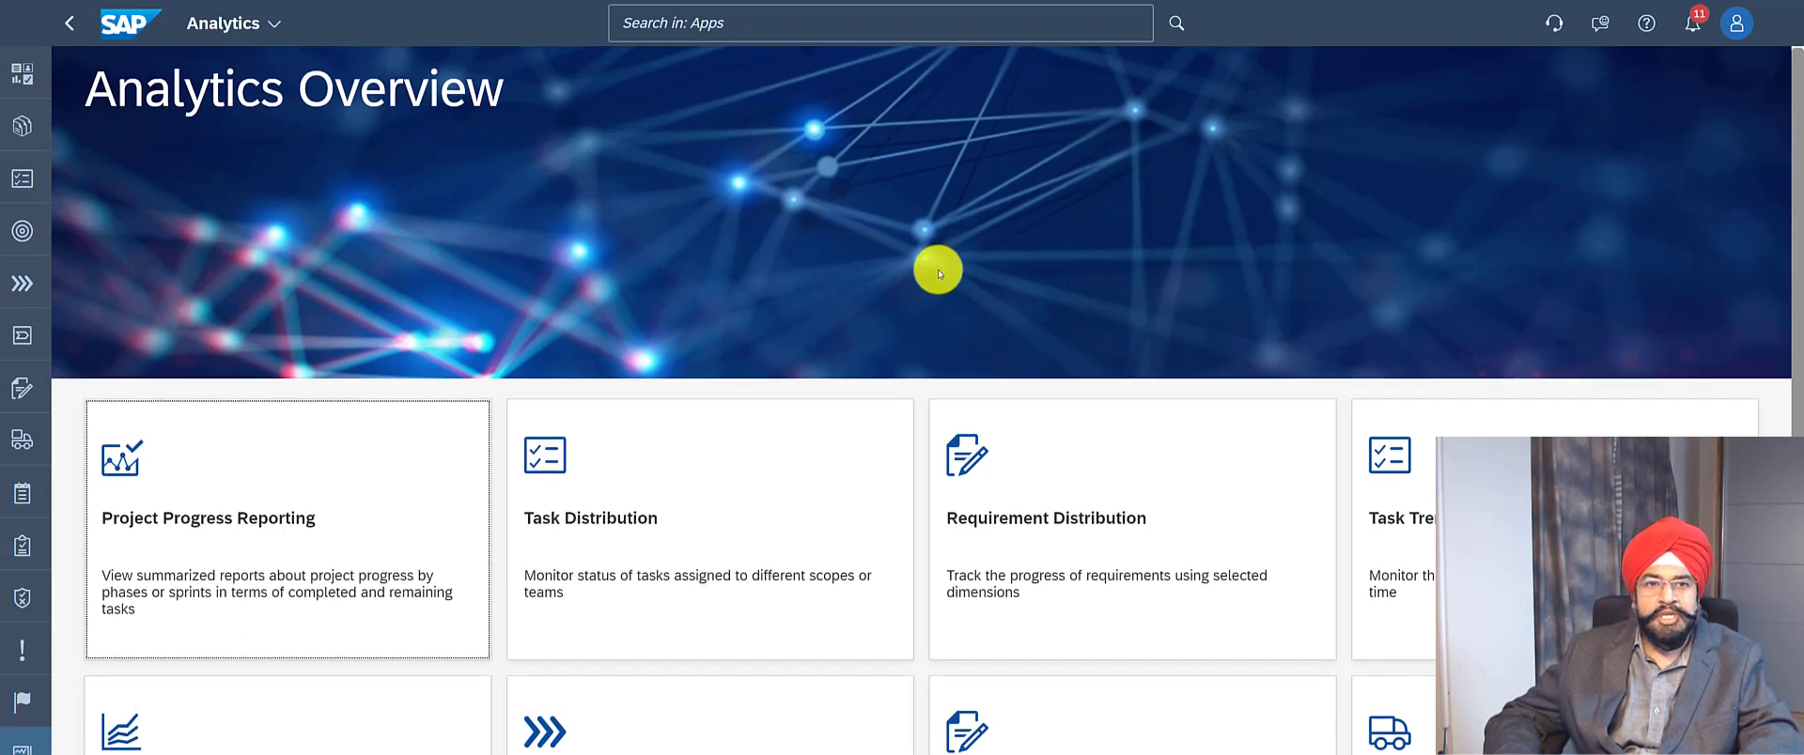
pyautogui.scroll(-2, 939, 273)
pyautogui.scroll(-2, 938, 273)
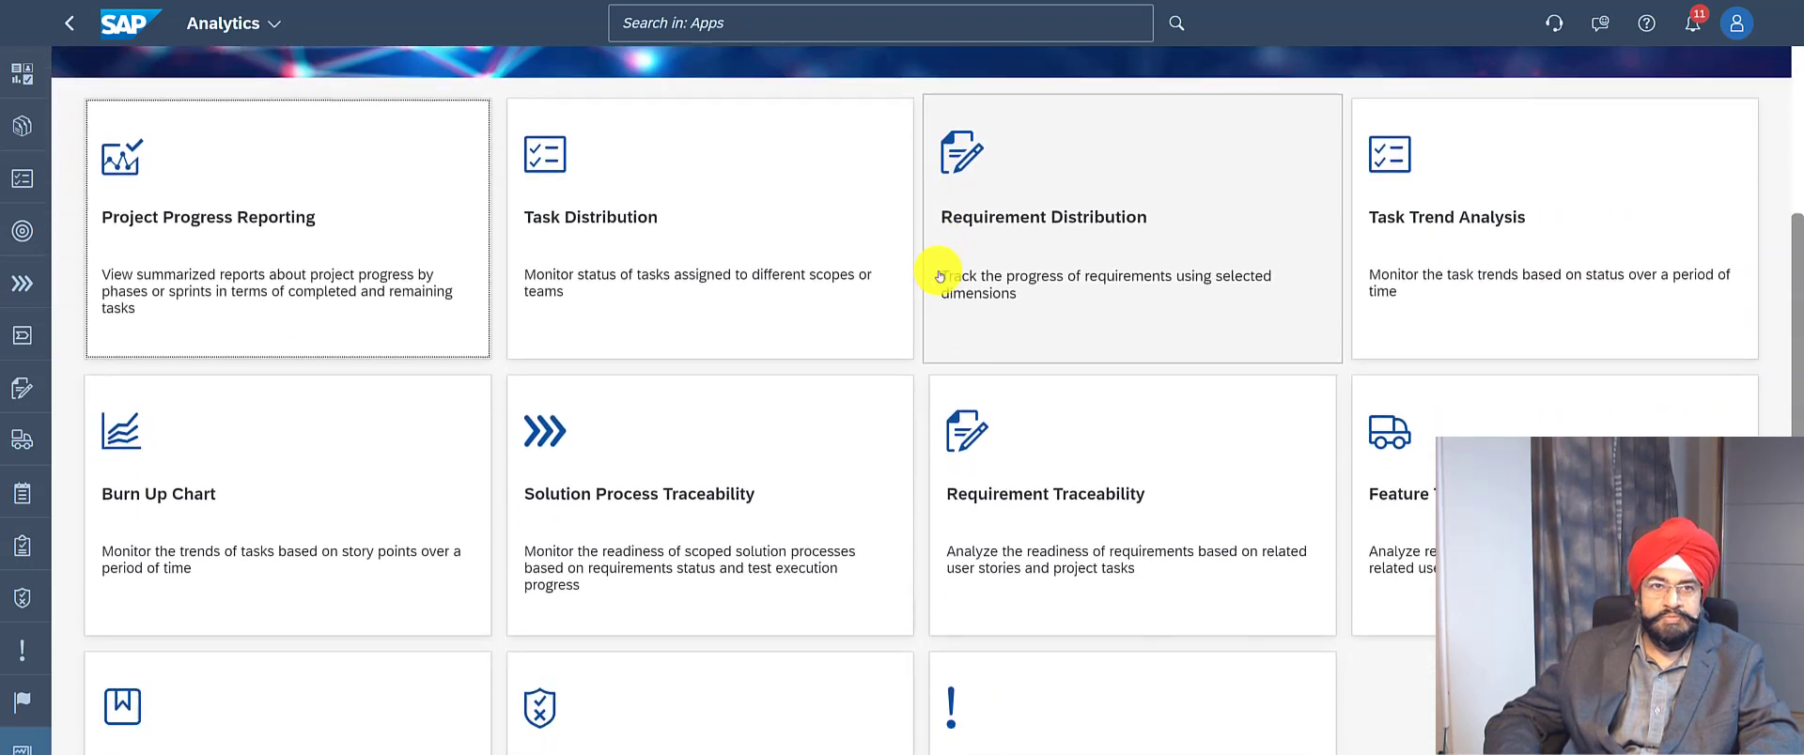
pyautogui.scroll(-1, 938, 274)
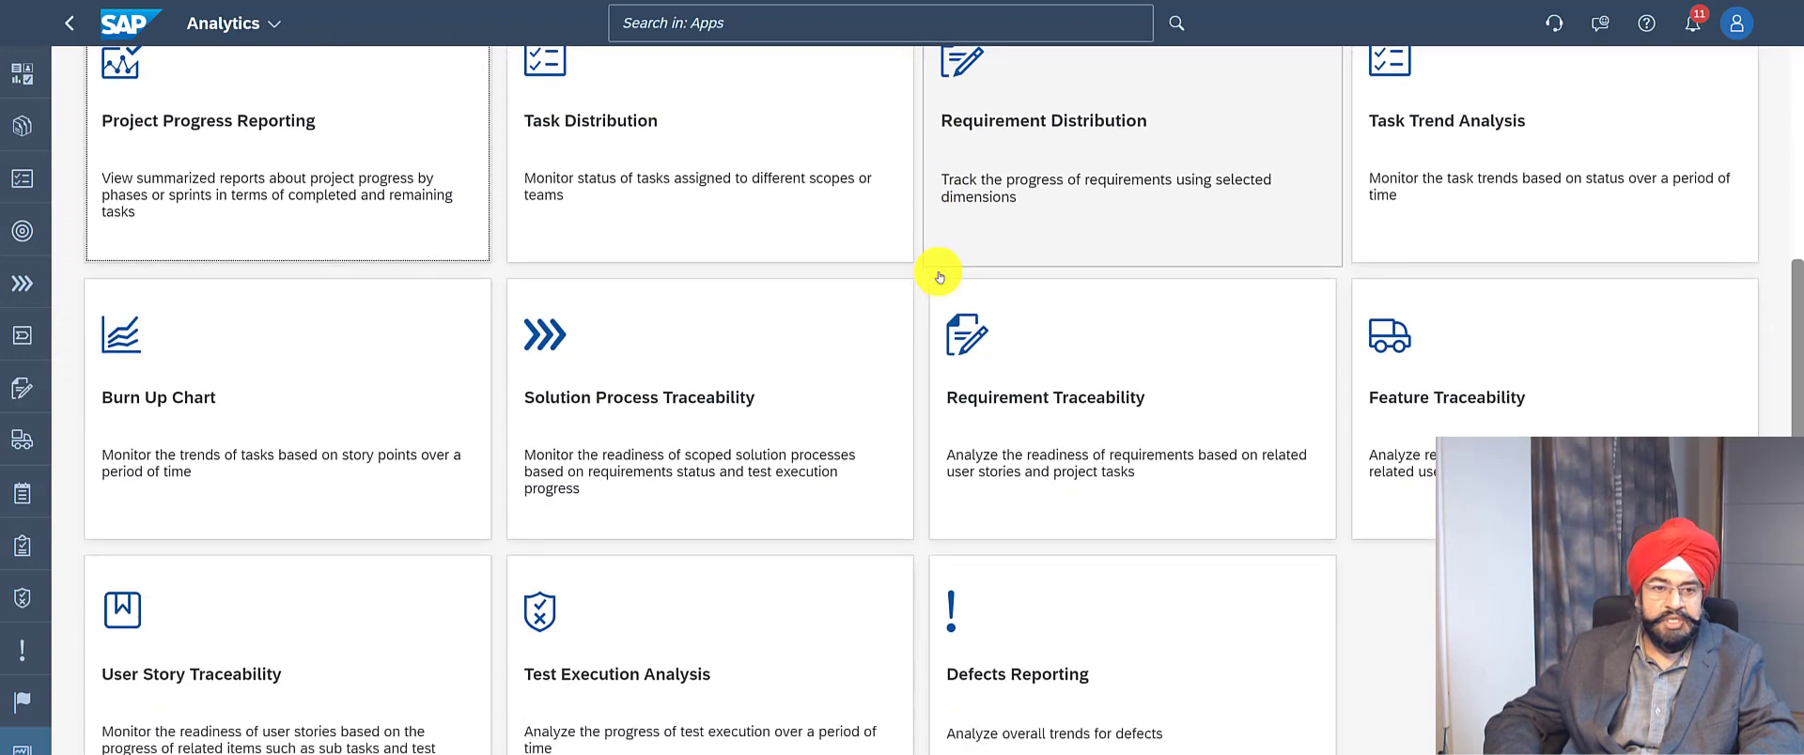
pyautogui.scroll(3, 839, 282)
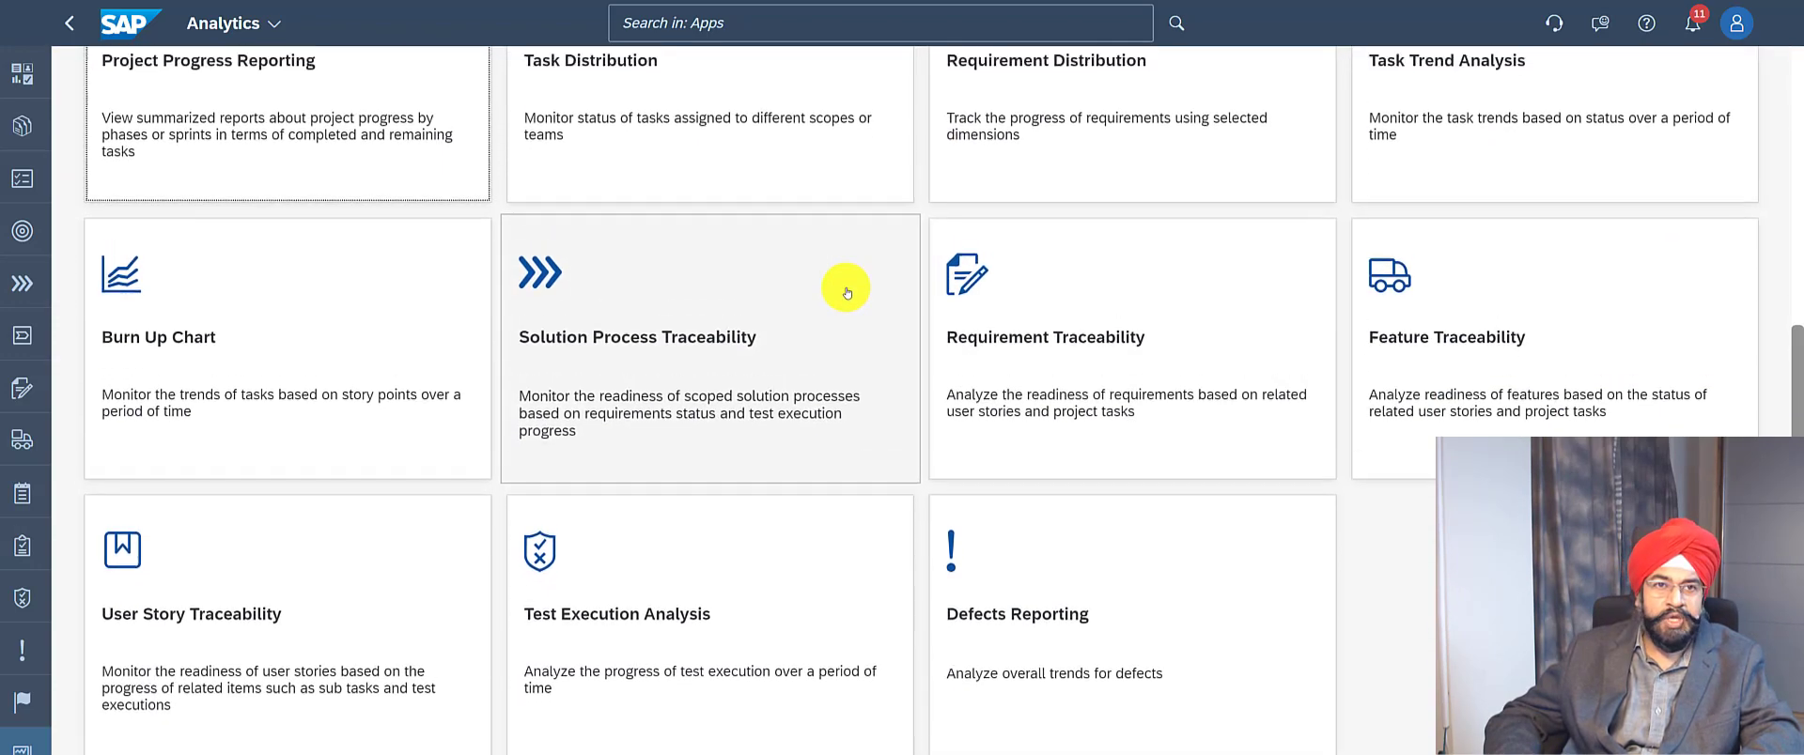
pyautogui.scroll(1, 843, 288)
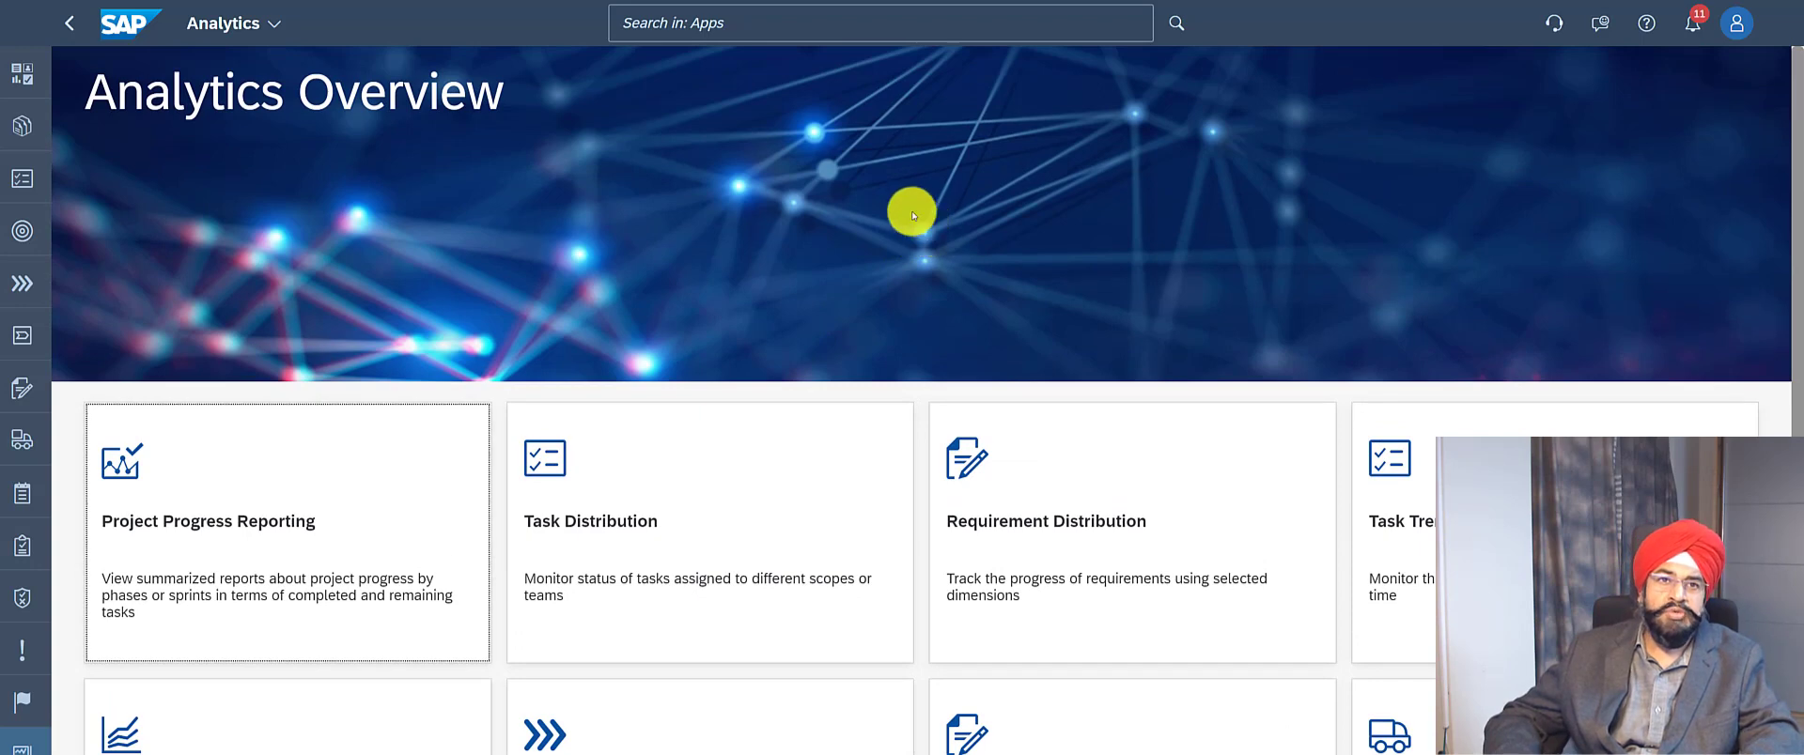
# - Return from Analytics to the Project Overview
pyautogui.click(28, 79)
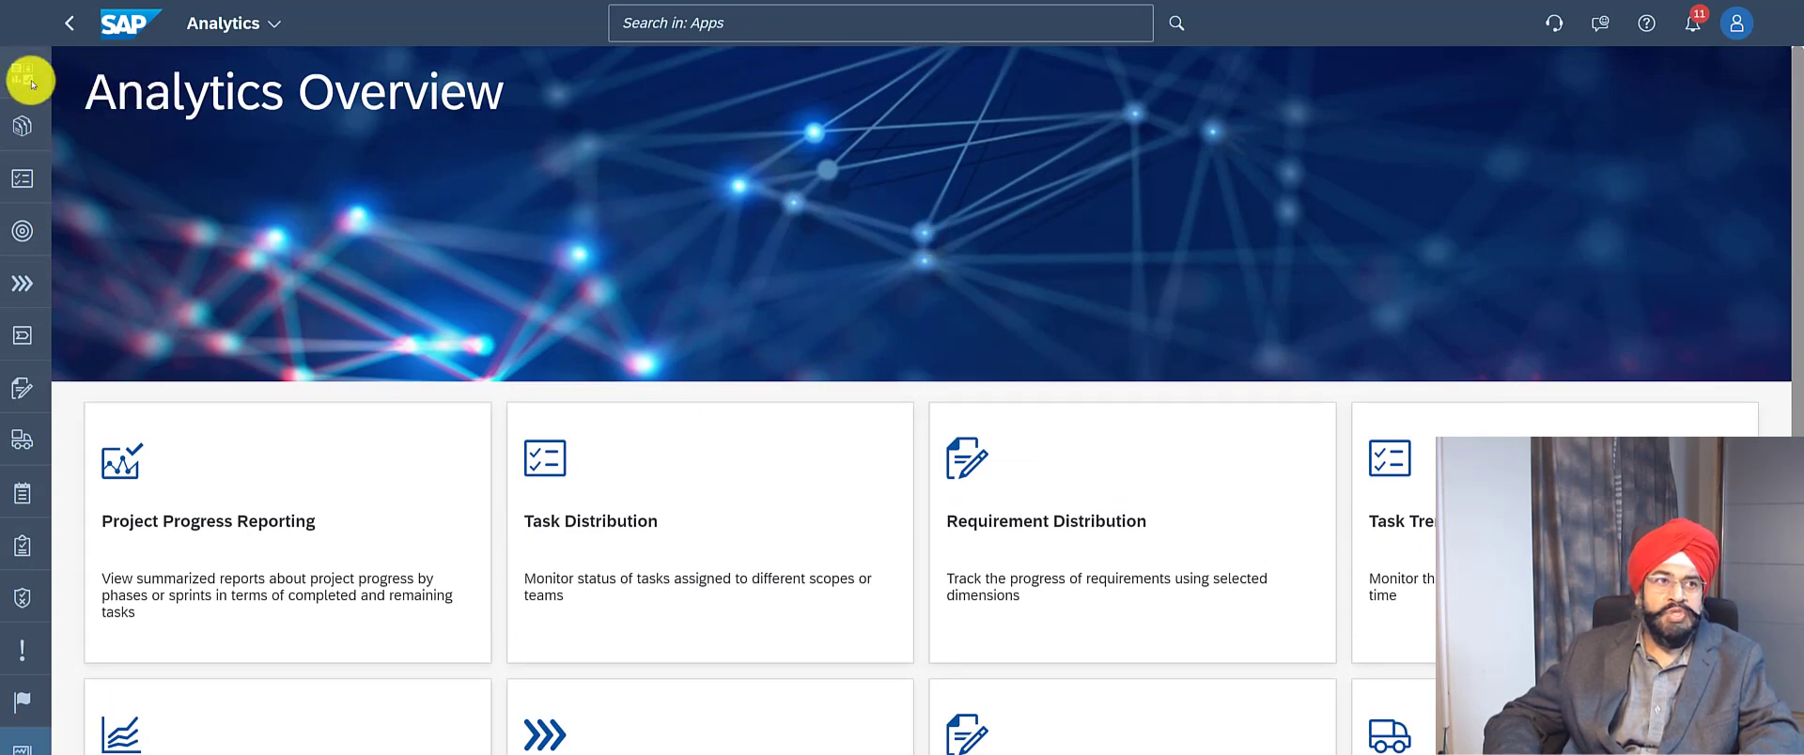